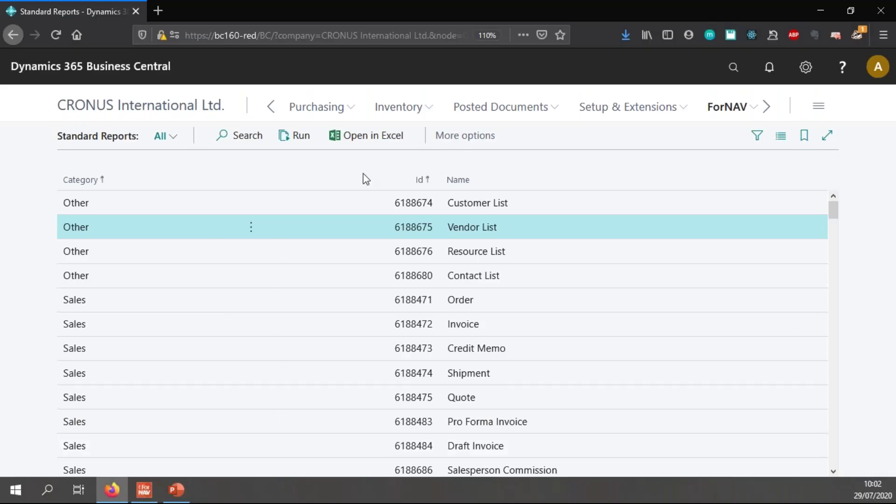
Run the Vendor List report with Design on and allow fornavdesign to open.
click(526, 204)
click(536, 228)
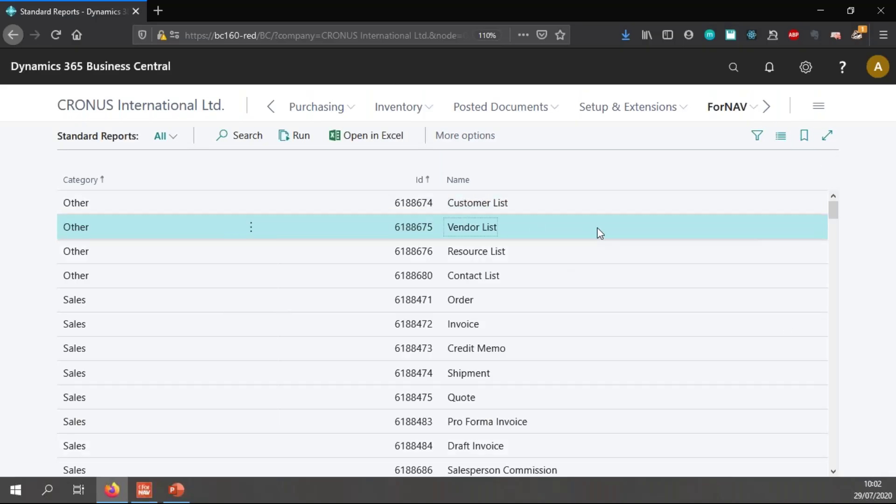
click(292, 138)
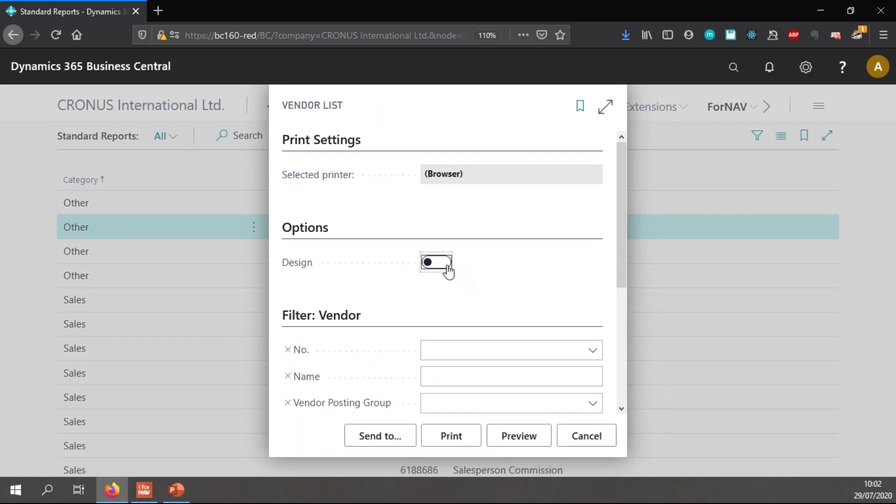
click(414, 245)
click(786, 348)
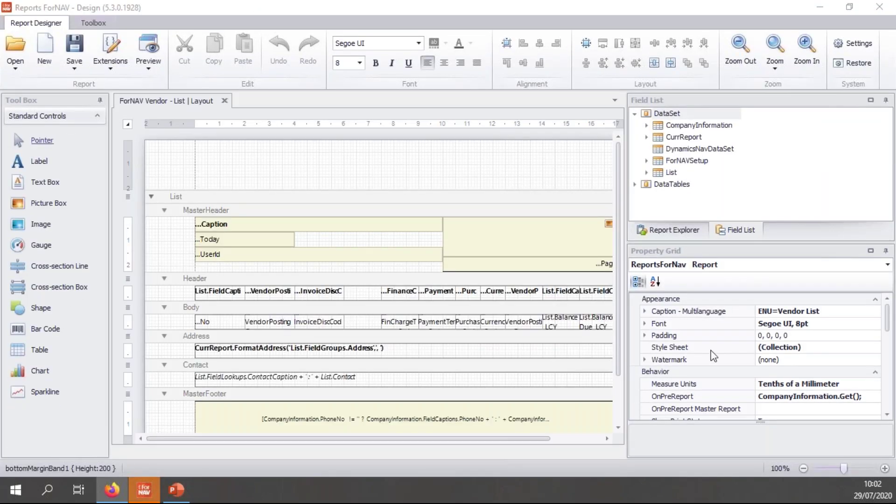
Select the List data item and its Data Table property in the Property Grid.
scroll(570, 329, down, 1)
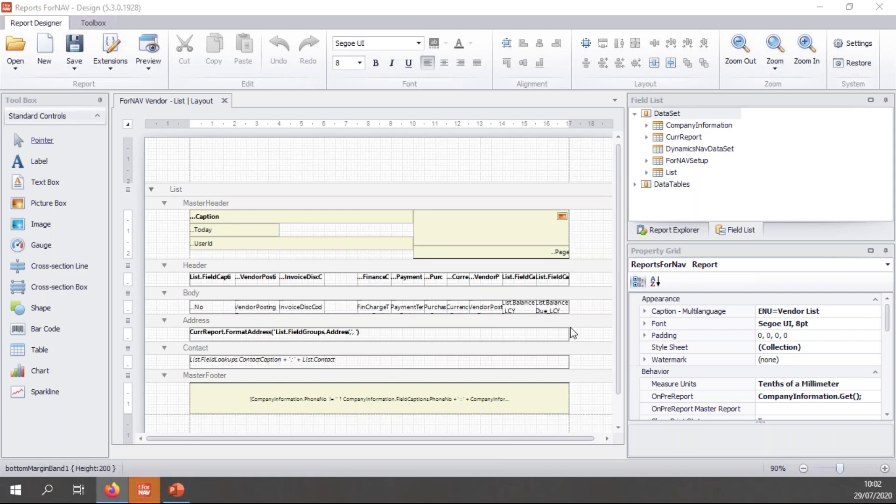
scroll(570, 325, down, 1)
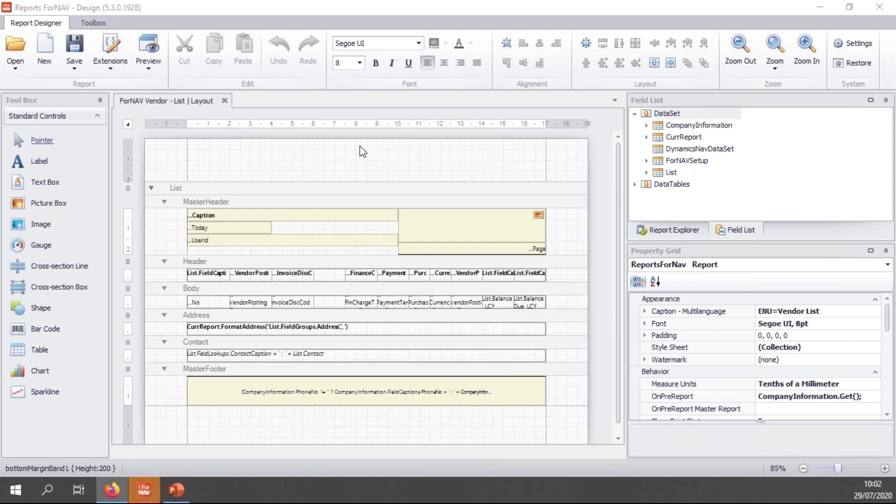
click(371, 189)
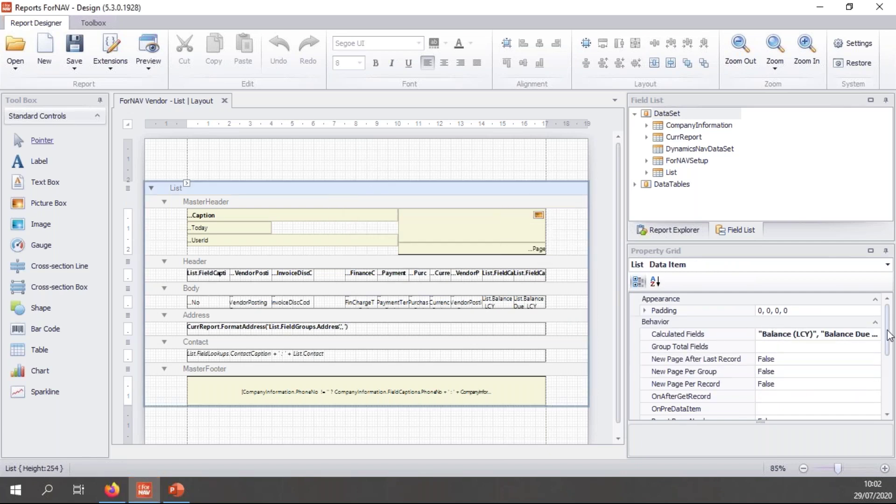
scroll(886, 339, down, 2)
scroll(869, 368, down, 1)
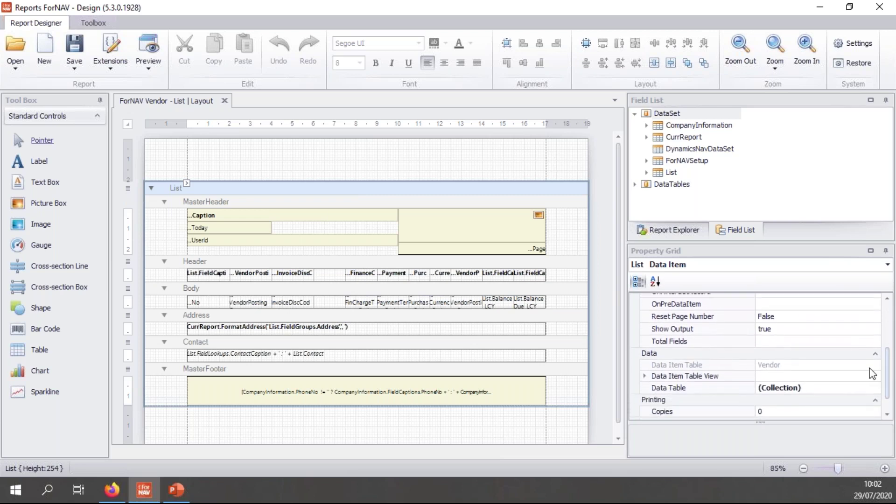
click(823, 388)
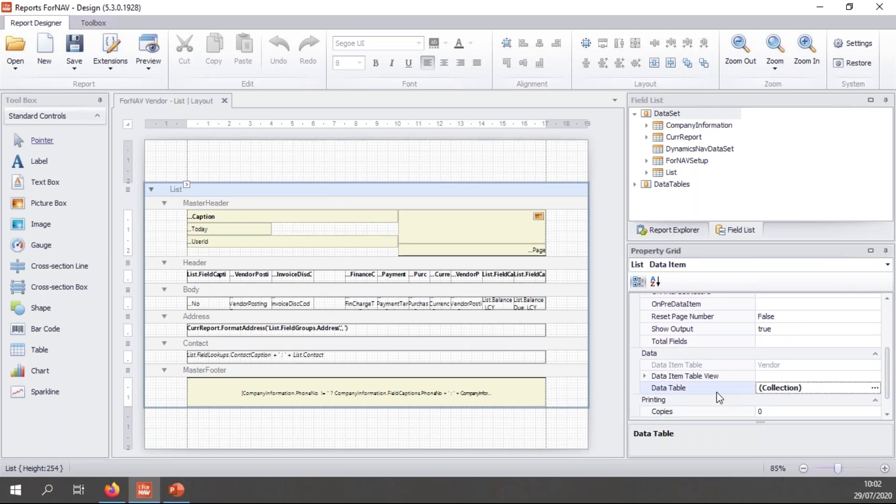
Add a Data Table column No whose source expression is List.No.
click(874, 389)
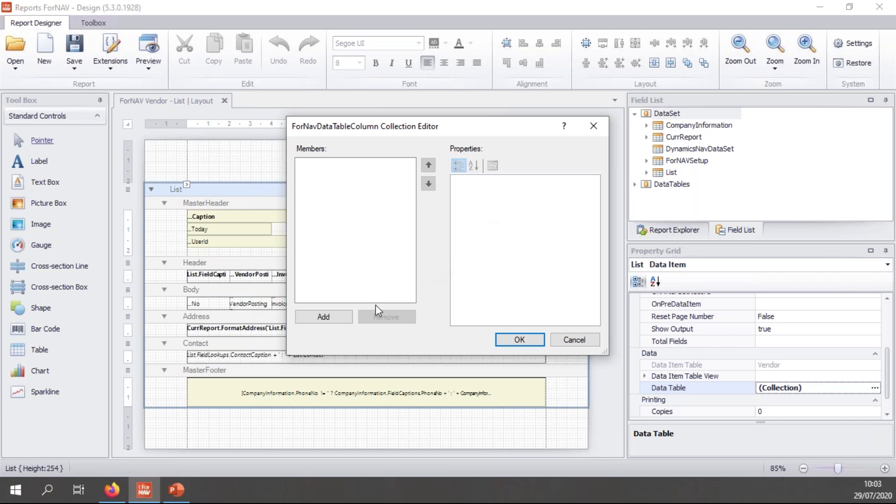
click(330, 317)
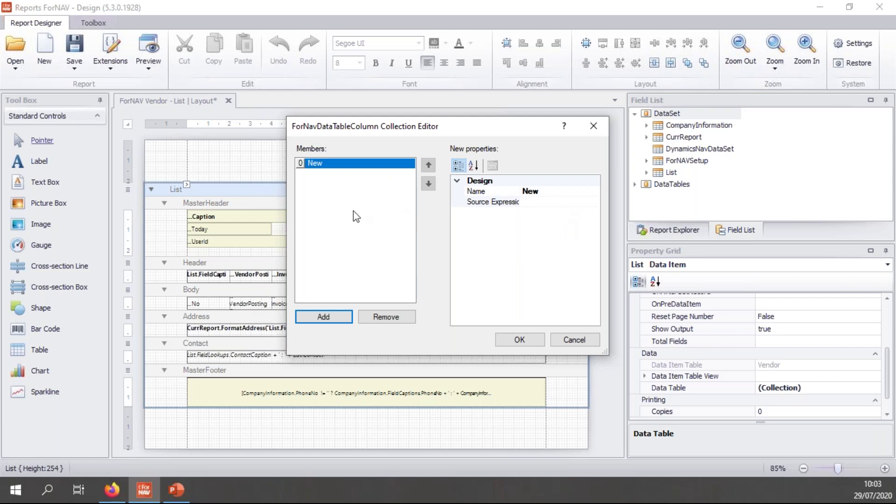
click(566, 202)
click(594, 202)
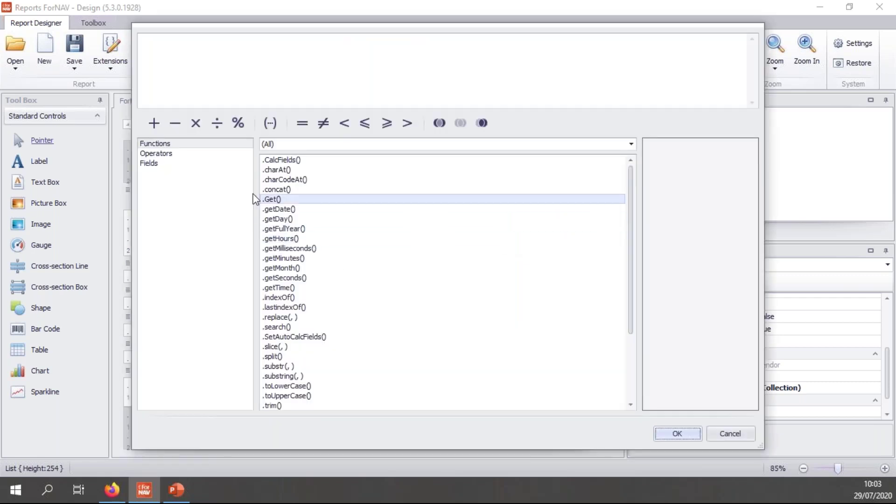
click(148, 163)
click(277, 204)
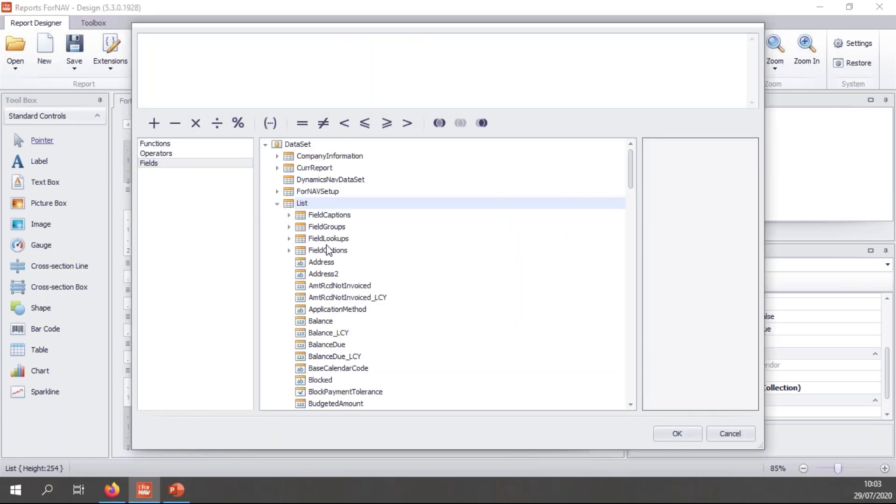
text(no)
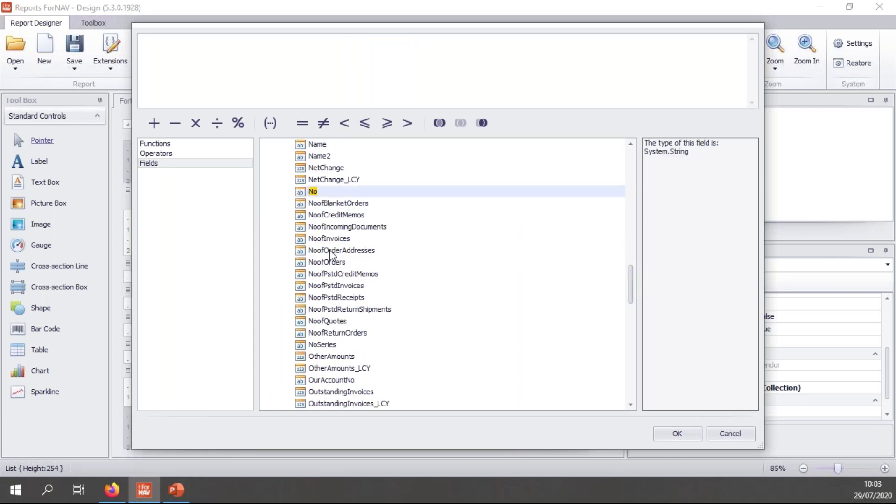
double_click(313, 192)
click(693, 433)
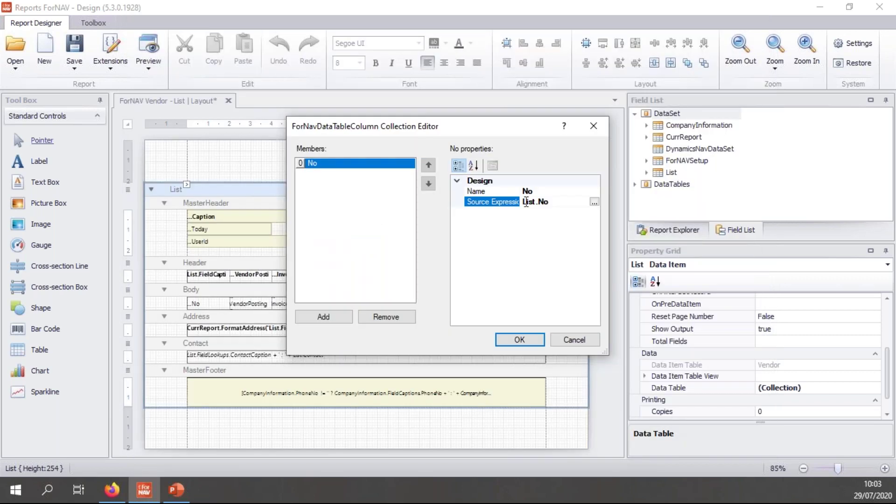
Add a second column Balance_LCY sourced from List.Balance_LCY.
click(324, 317)
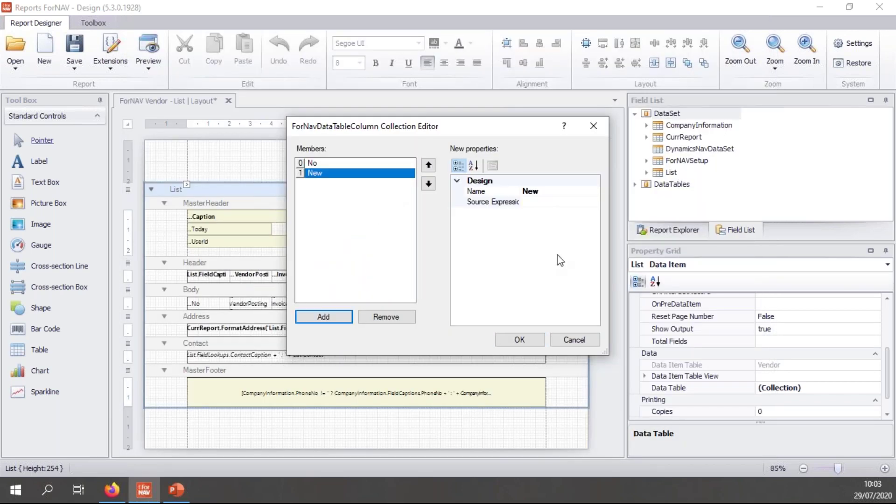
click(559, 202)
click(595, 202)
click(168, 163)
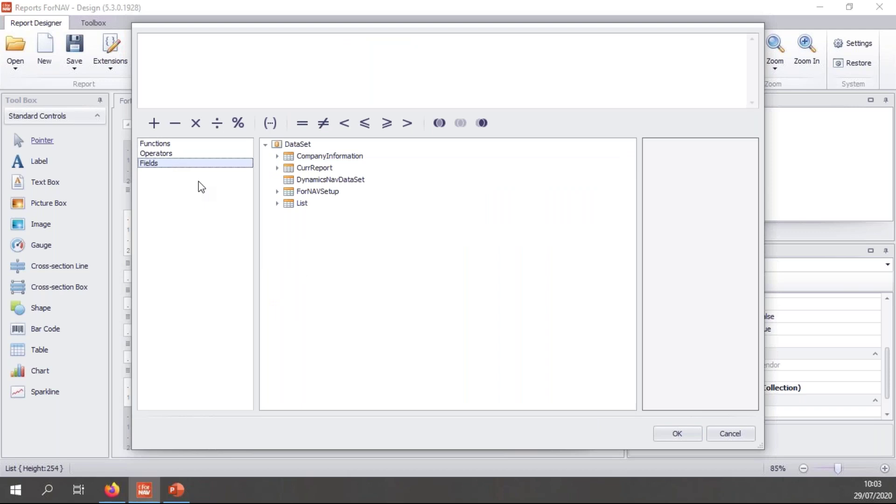
click(277, 204)
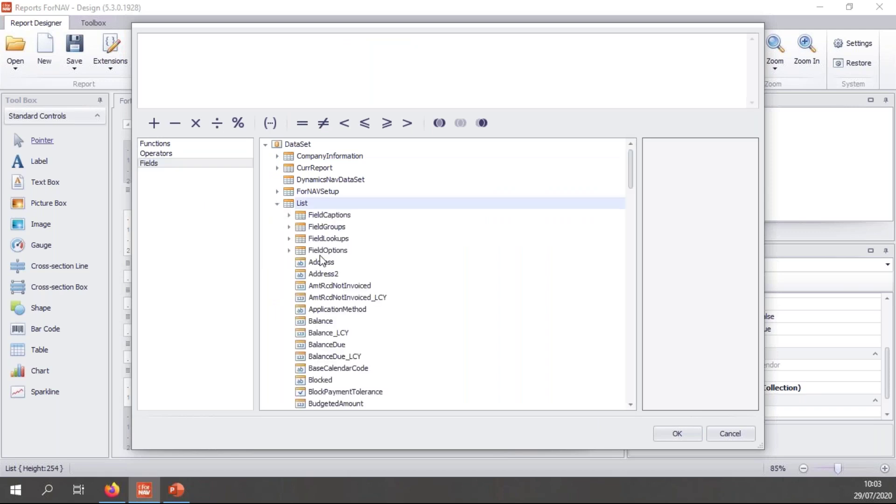
double_click(328, 332)
click(677, 433)
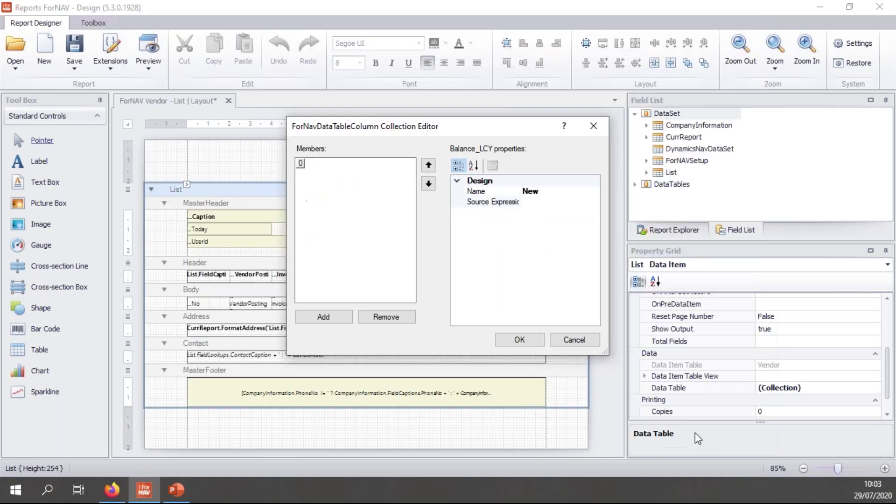
Add a third column sourced from List.NetChange_LCY and confirm the three-column collection.
click(324, 317)
click(540, 203)
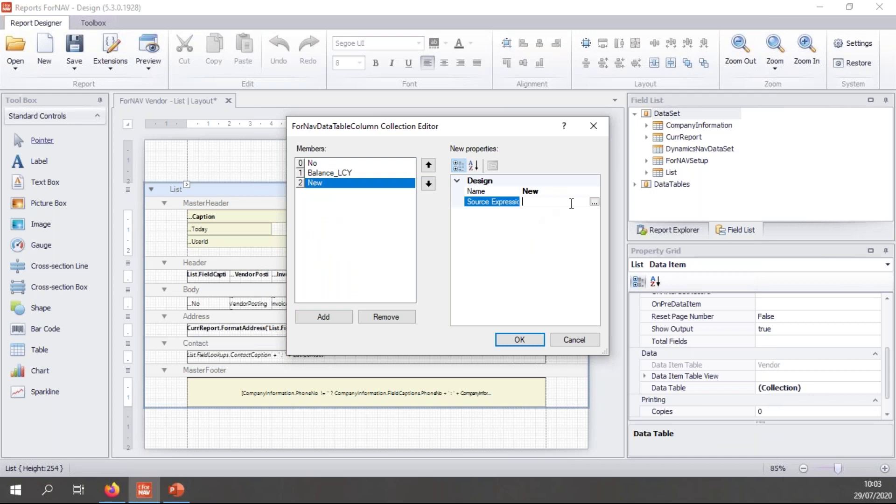
click(594, 202)
click(149, 163)
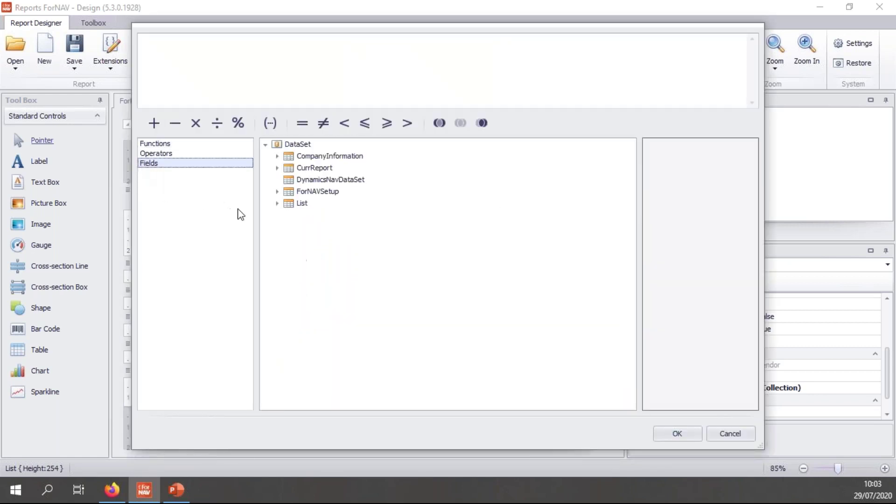
click(277, 204)
click(330, 275)
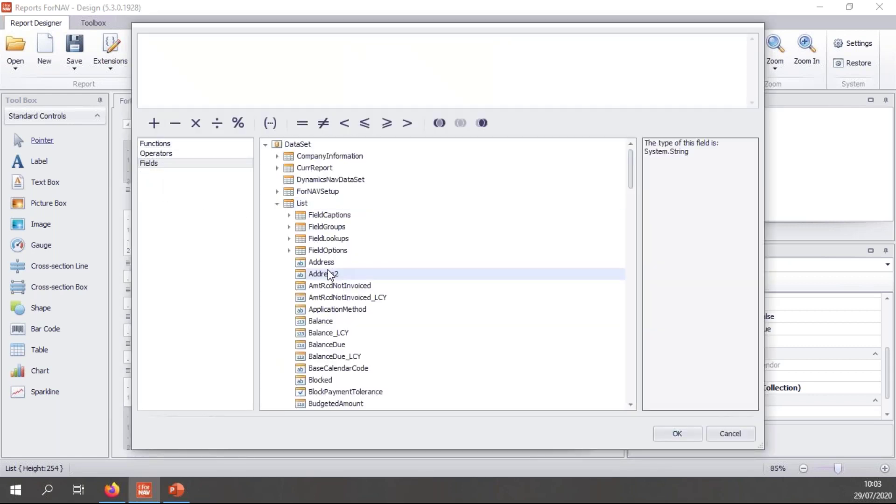
text(net)
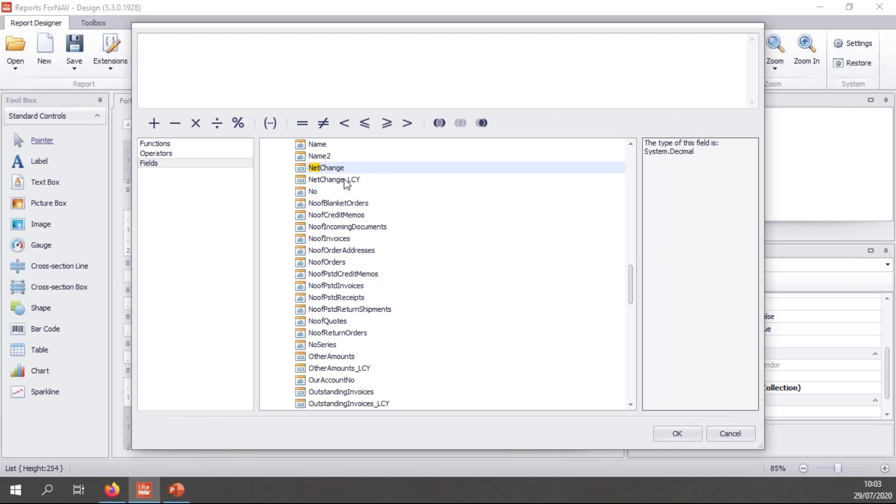
double_click(346, 180)
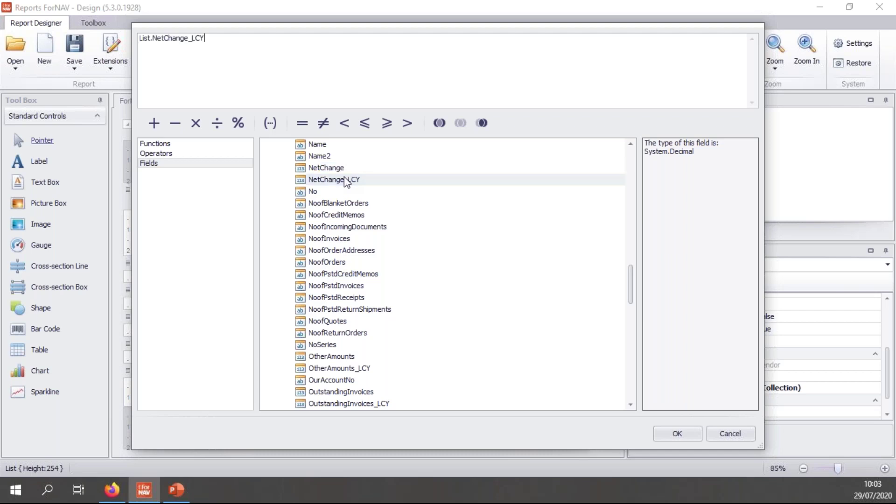
click(675, 435)
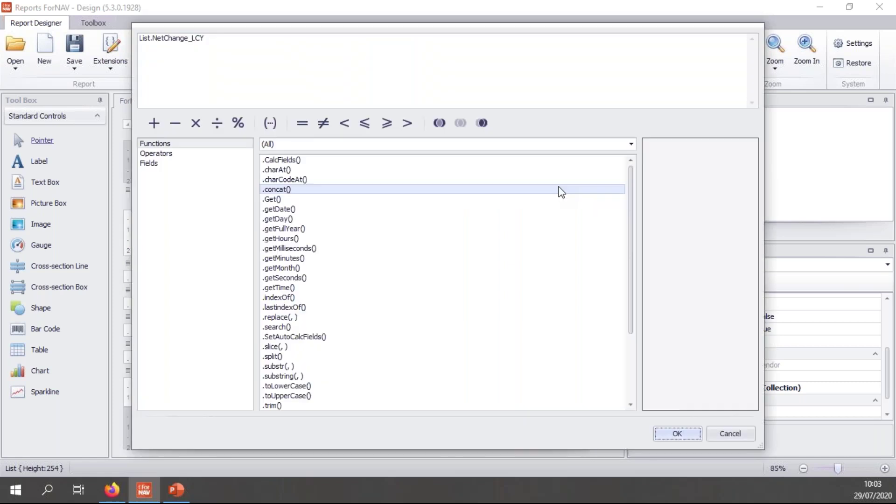
click(249, 52)
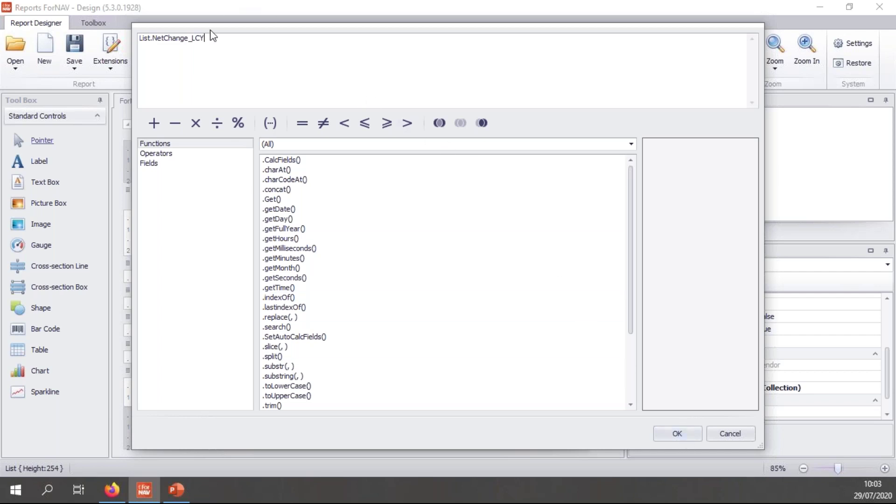
click(691, 439)
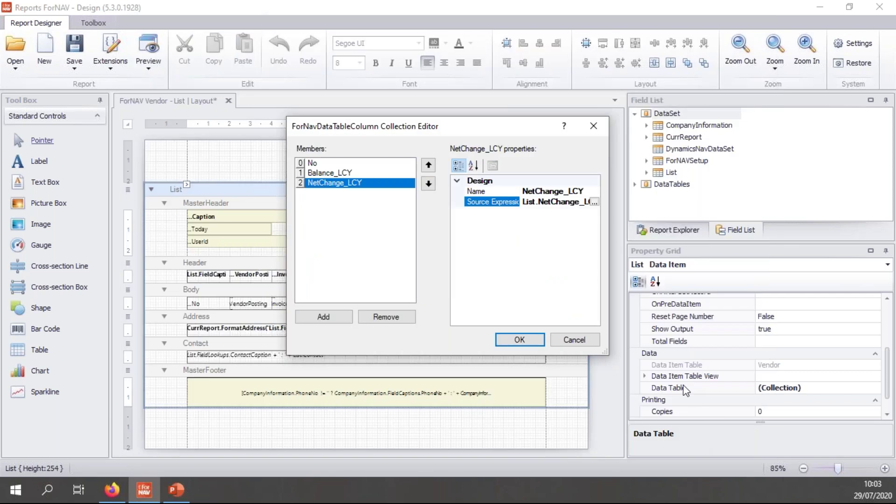
click(538, 341)
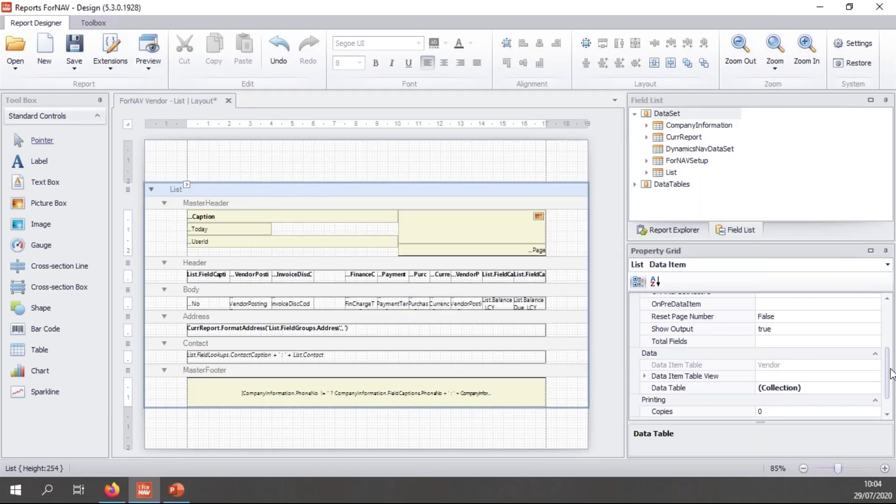
Add Net Change (LCY) to the List's Calculated Fields.
drag(889, 374, 889, 328)
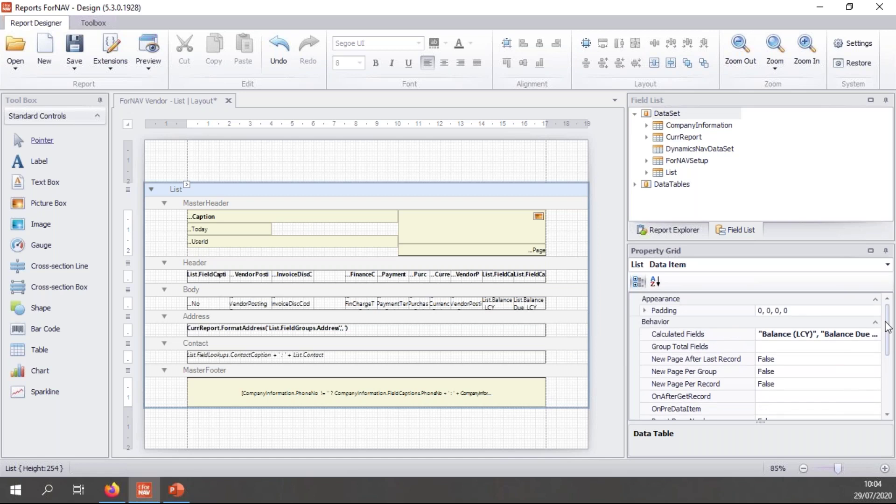
click(803, 334)
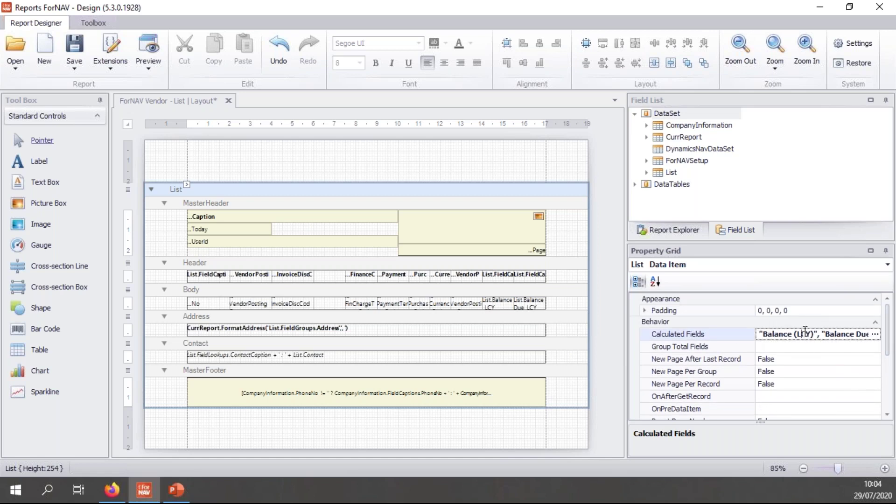
click(874, 334)
drag(882, 140, 492, 98)
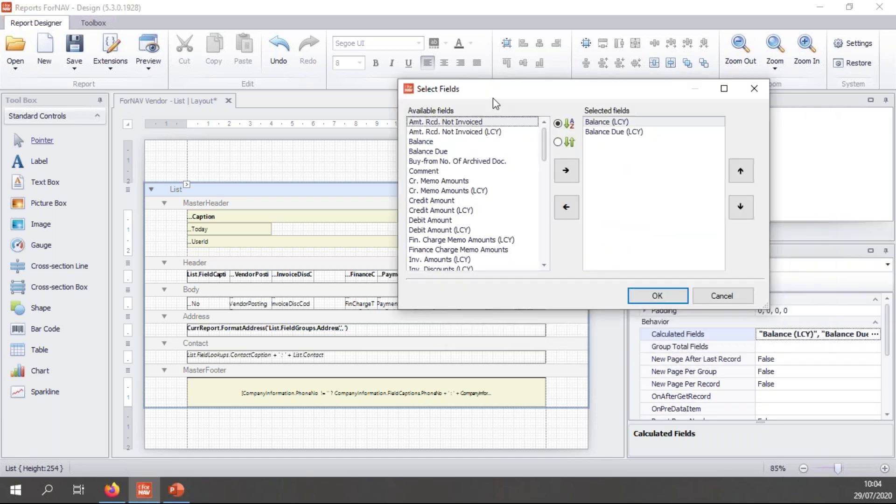
click(437, 182)
scroll(455, 196, down, 1)
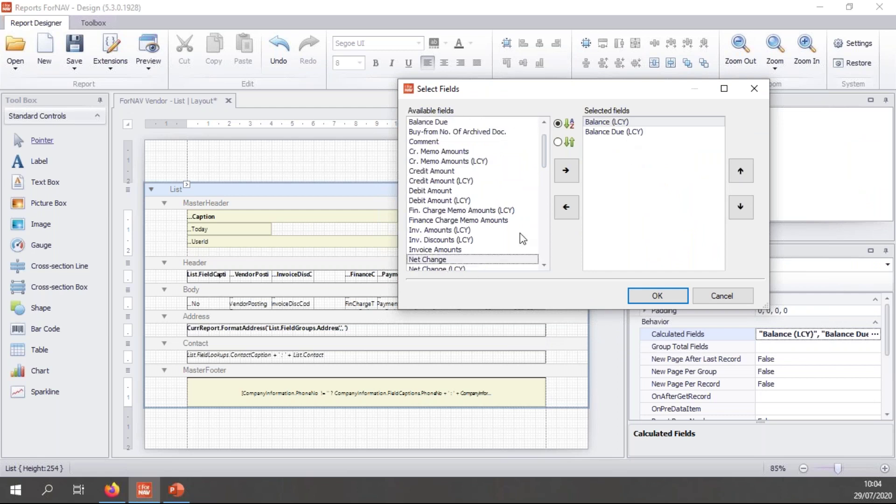
scroll(467, 266, down, 1)
click(565, 170)
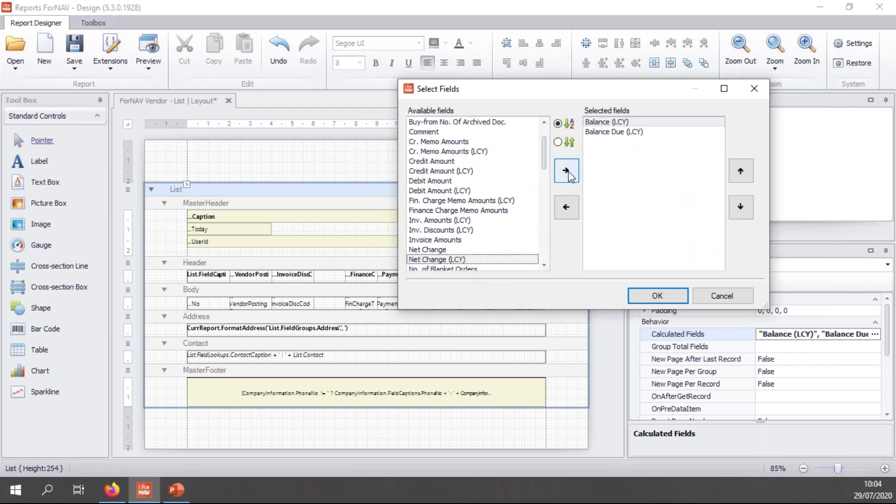
click(675, 297)
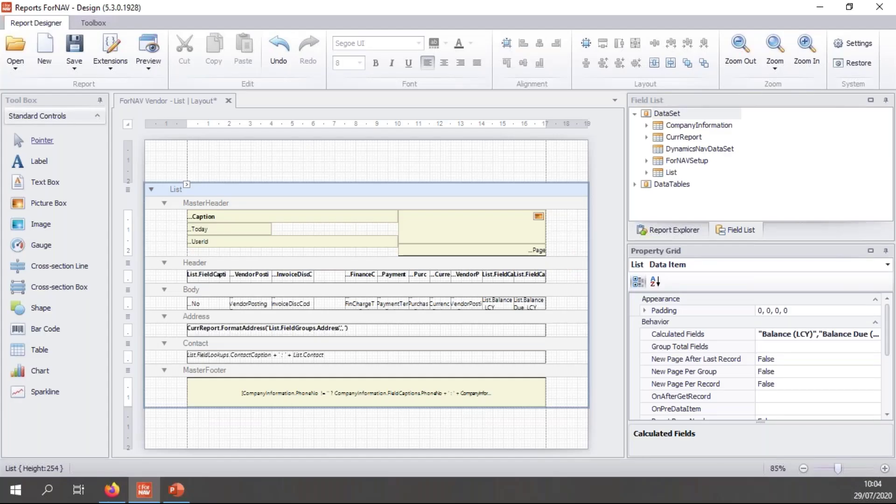
Insert a Body section into List, place a full-width sparkline in it, and shrink the band.
right_click(287, 192)
mouse_move(363, 308)
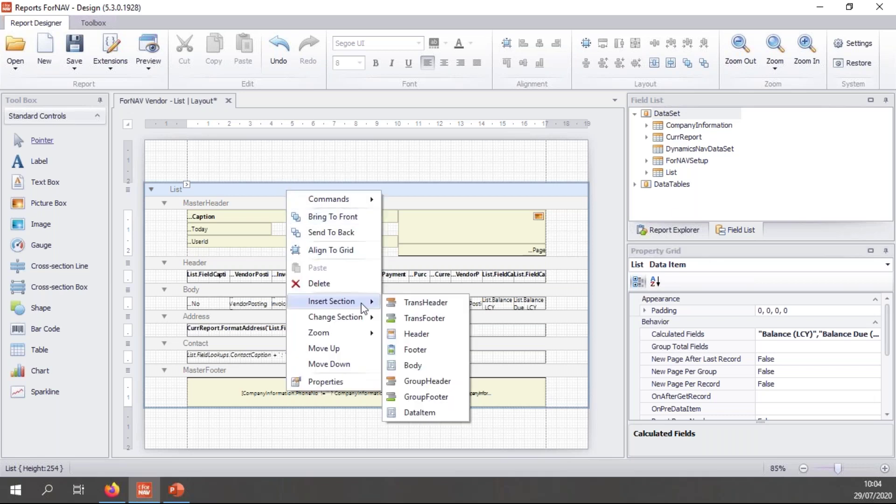
click(413, 365)
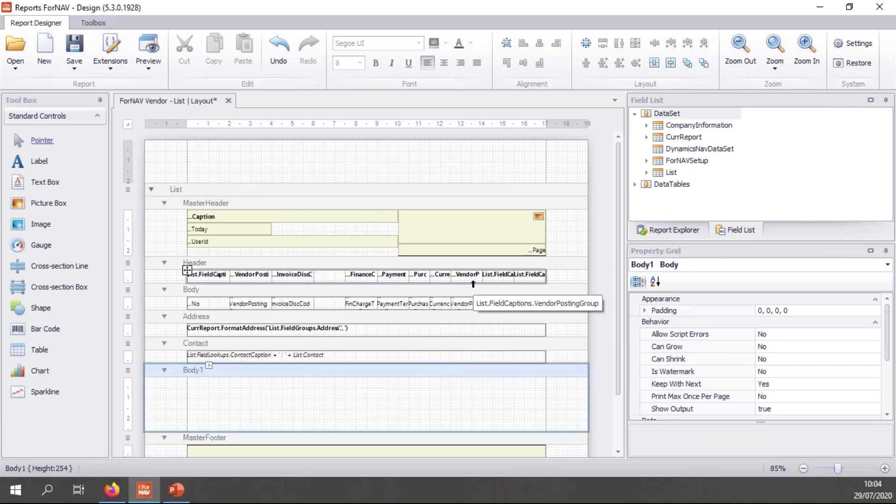
scroll(473, 284, down, 2)
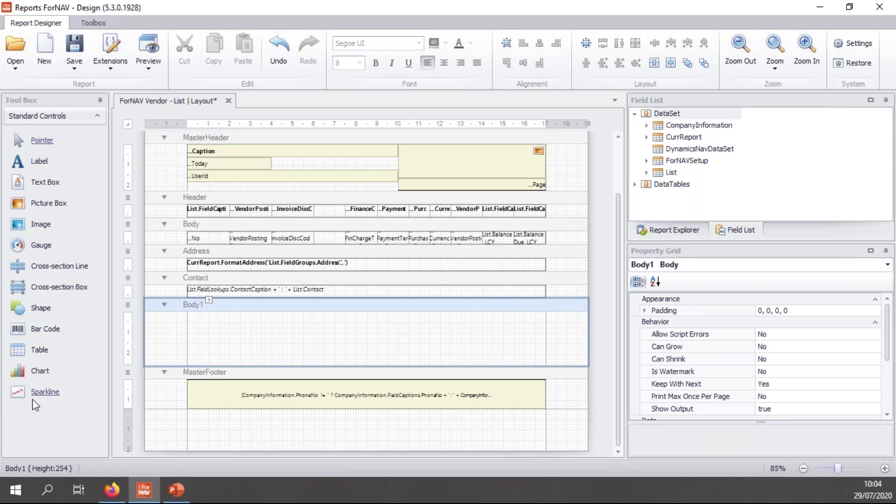
drag(32, 397, 546, 334)
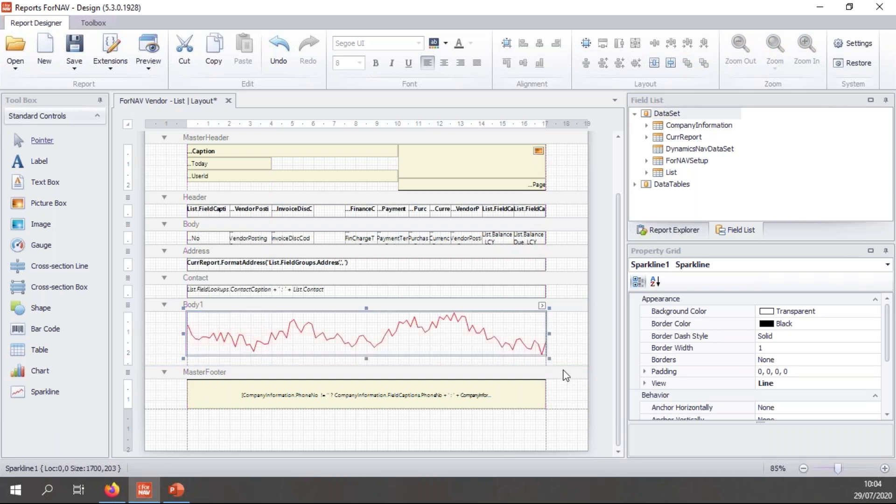
drag(565, 366, 566, 356)
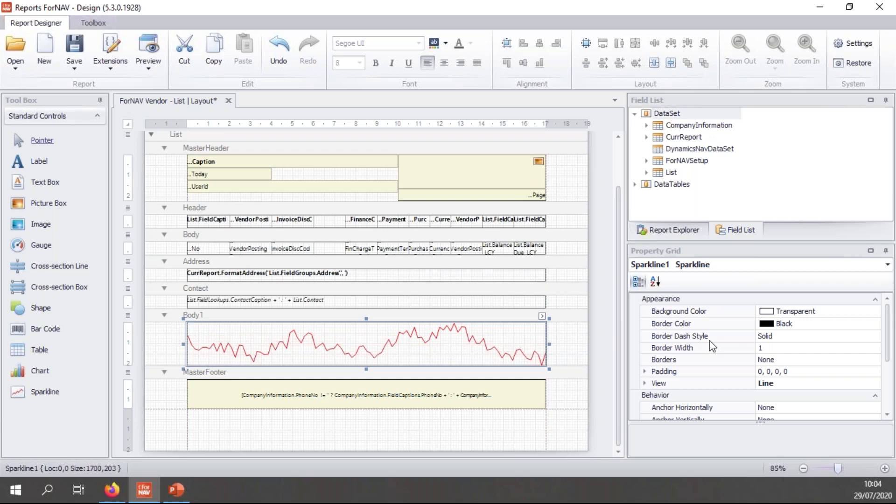
Set the sparkline's View to Bar.
click(796, 385)
scroll(868, 357, down, 2)
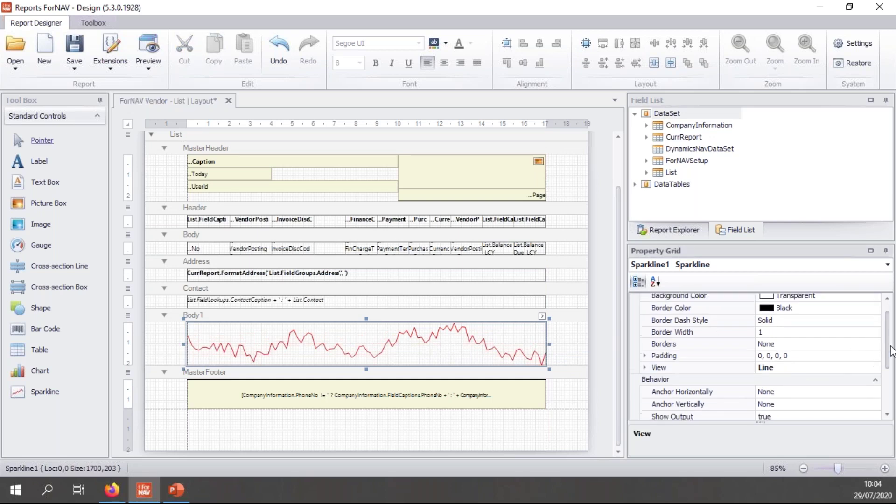
click(874, 341)
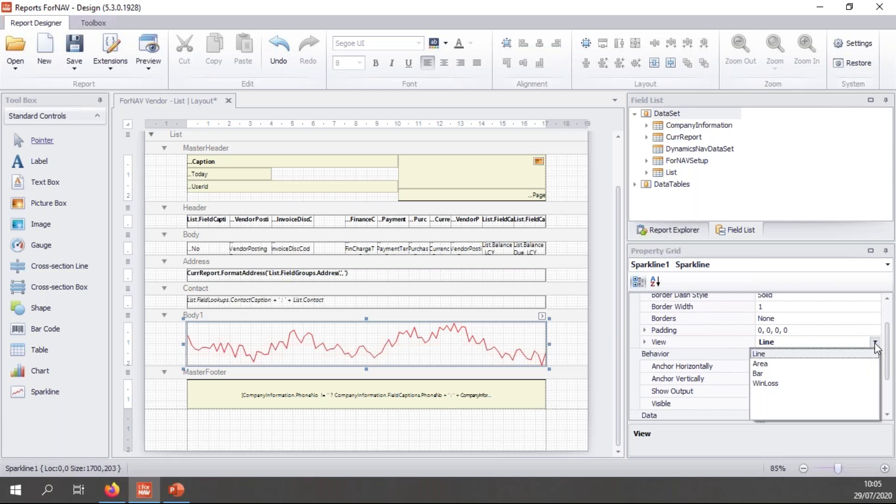
click(756, 374)
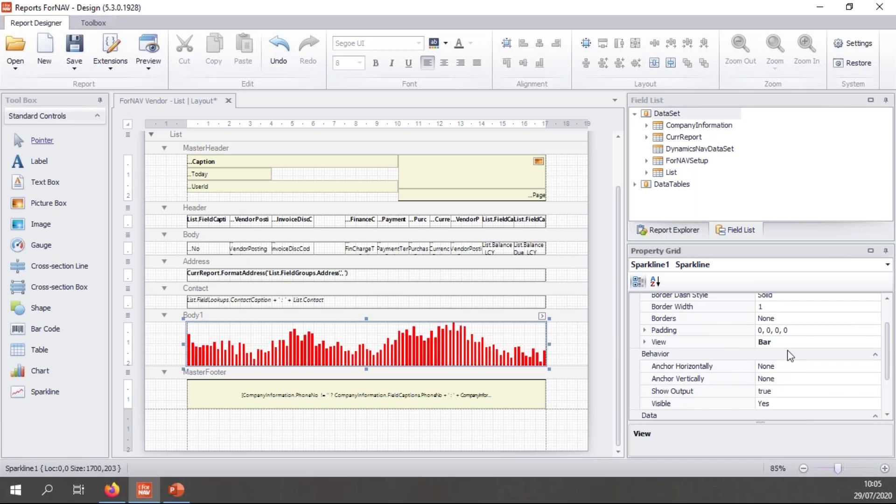
click(805, 332)
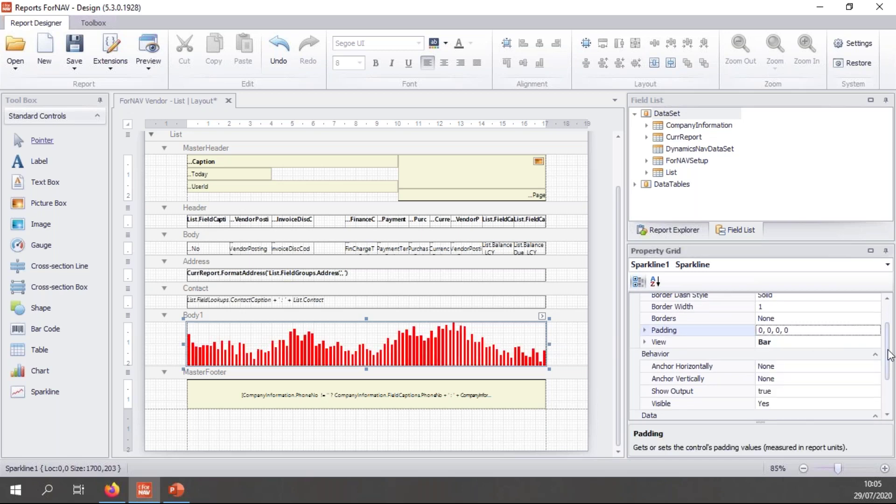
Set the sparkline's Data Member to the List data table and Value Member to Balance_LCY.
scroll(888, 362, down, 2)
scroll(891, 367, down, 1)
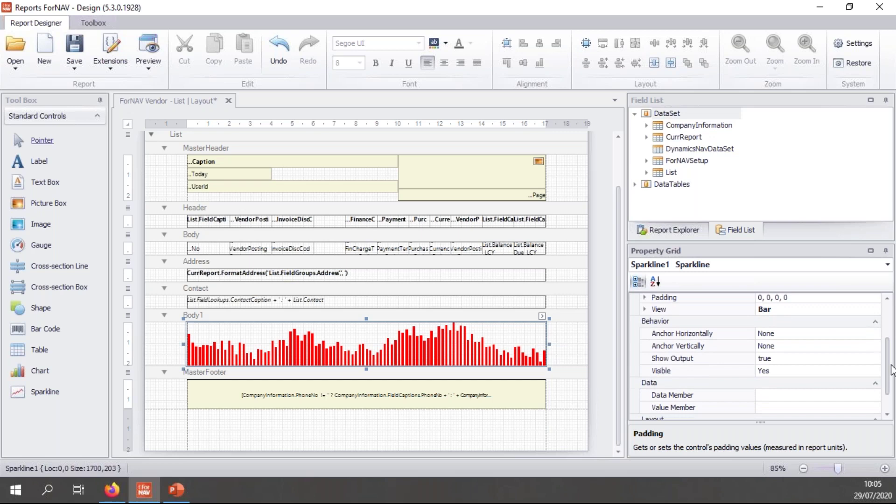
scroll(891, 371, down, 2)
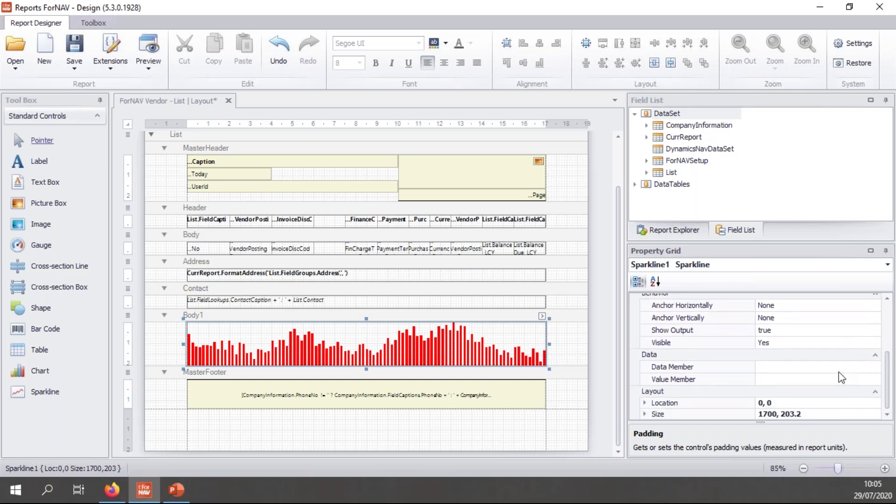
click(768, 366)
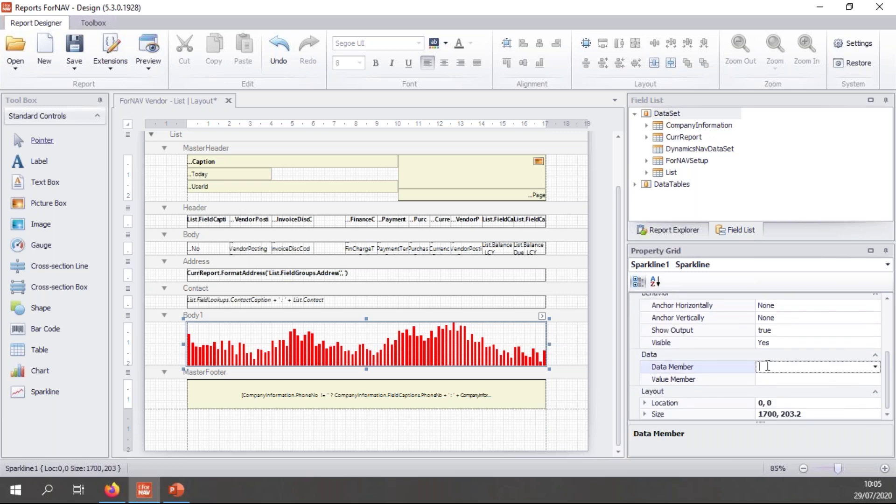
click(874, 366)
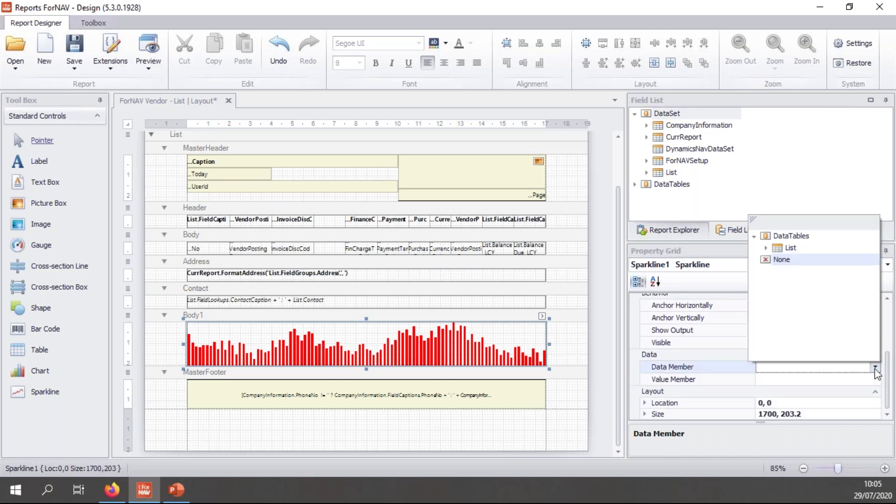
click(786, 248)
click(809, 379)
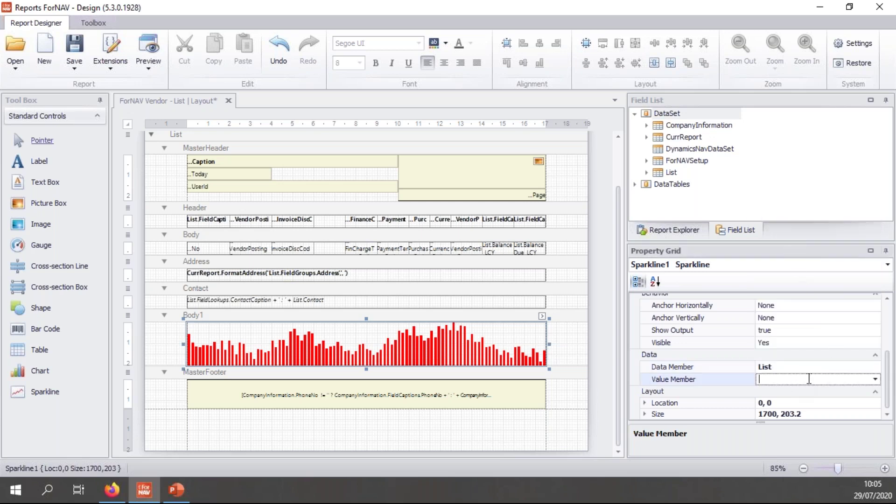
click(874, 379)
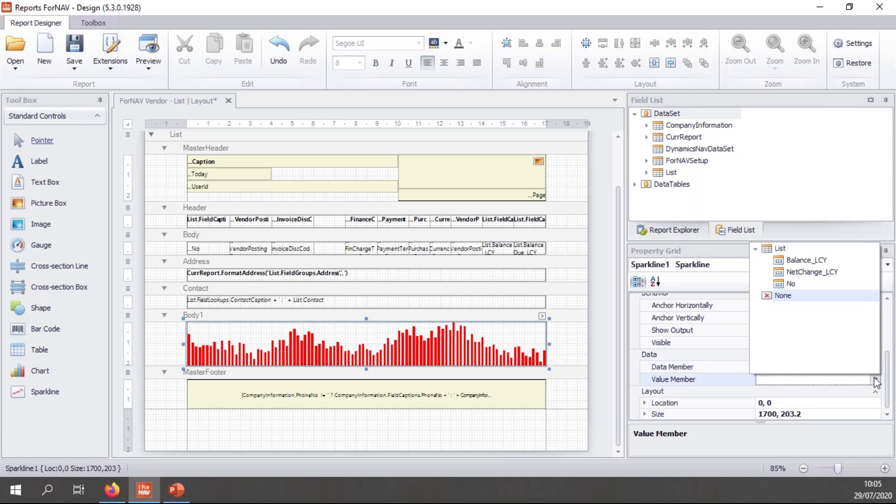
click(803, 261)
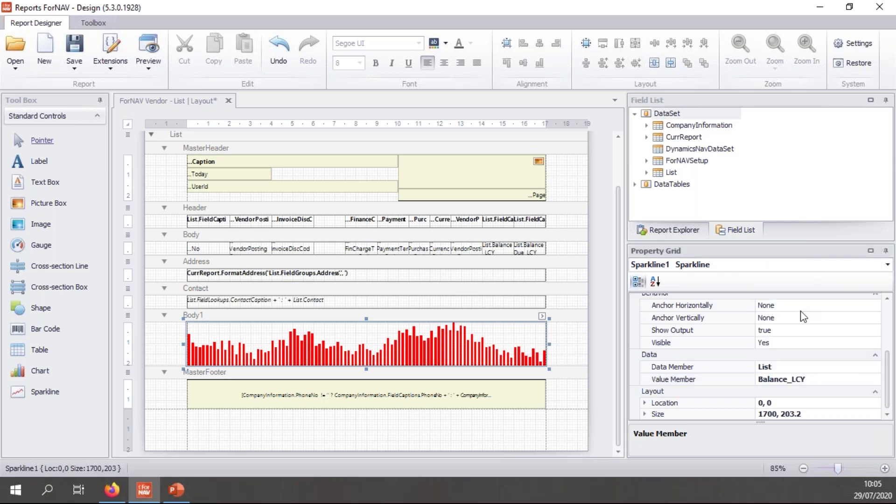
click(806, 367)
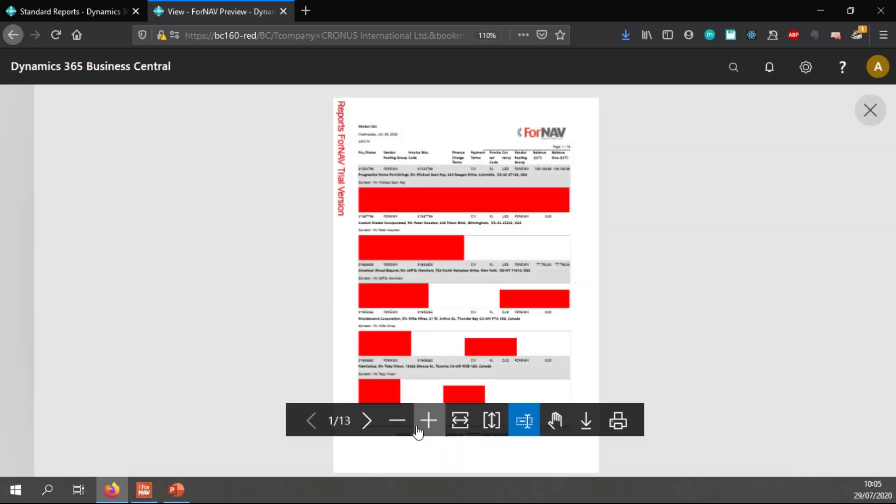
Zoom in and page through all 13 preview pages of per-vendor bar charts, then close.
click(428, 425)
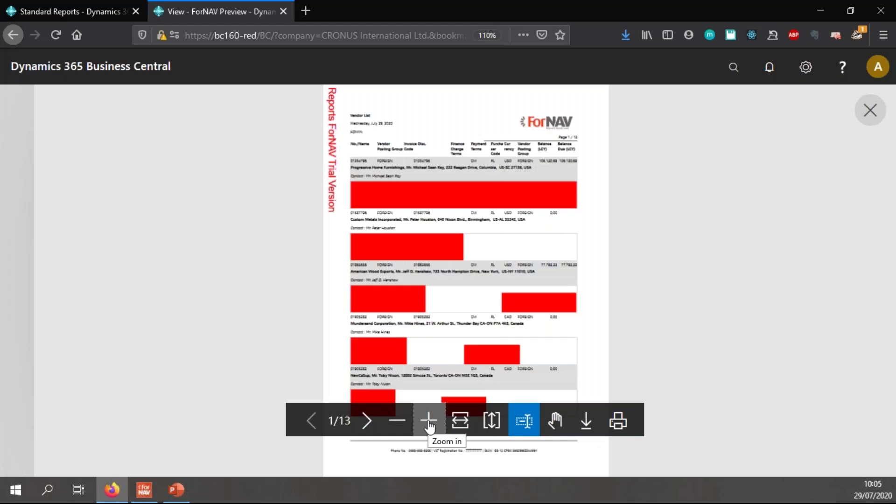
click(429, 425)
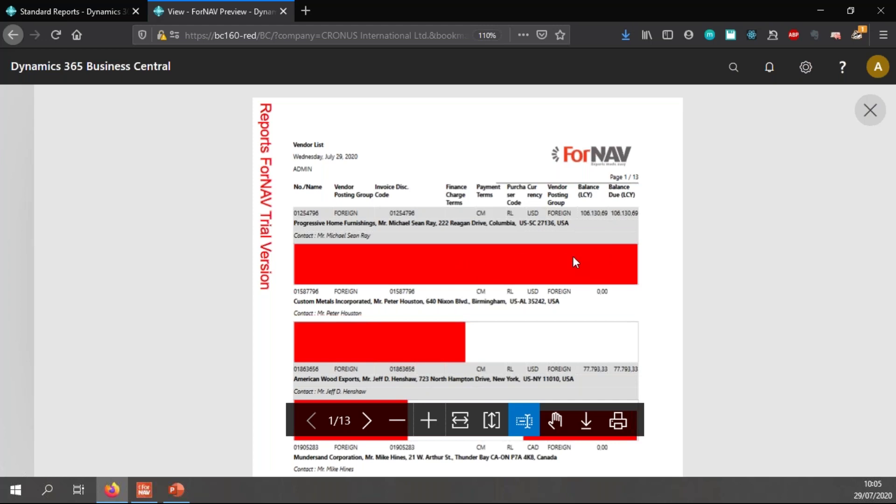
scroll(574, 261, down, 2)
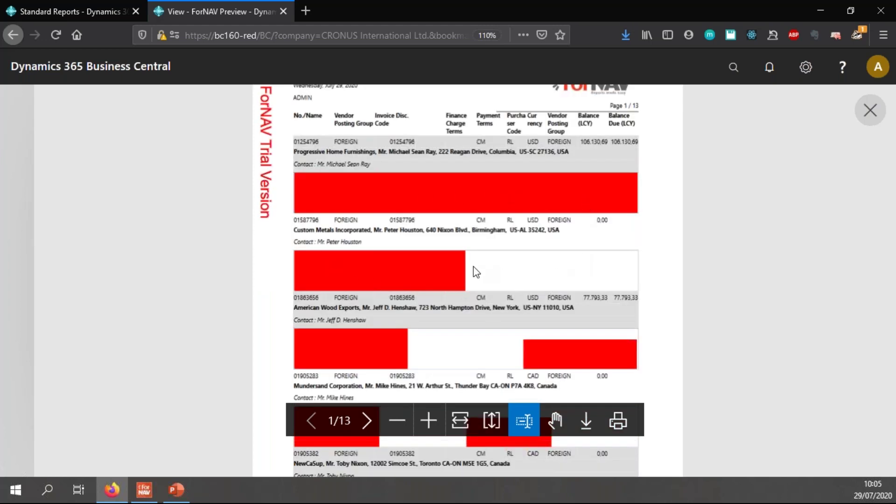
scroll(475, 271, down, 3)
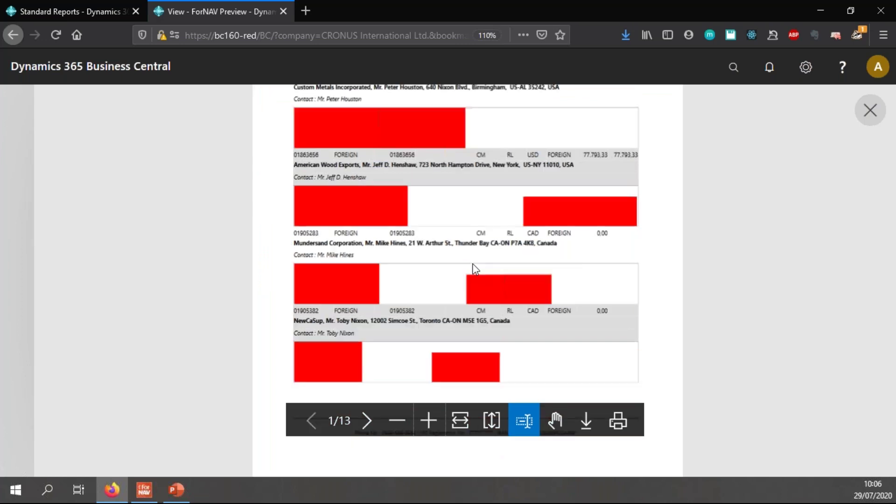
scroll(583, 266, down, 20)
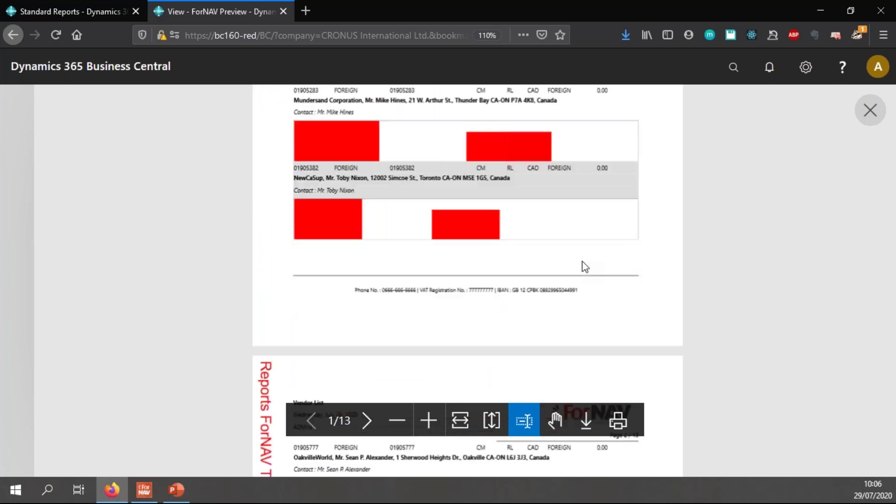
scroll(581, 255, down, 20)
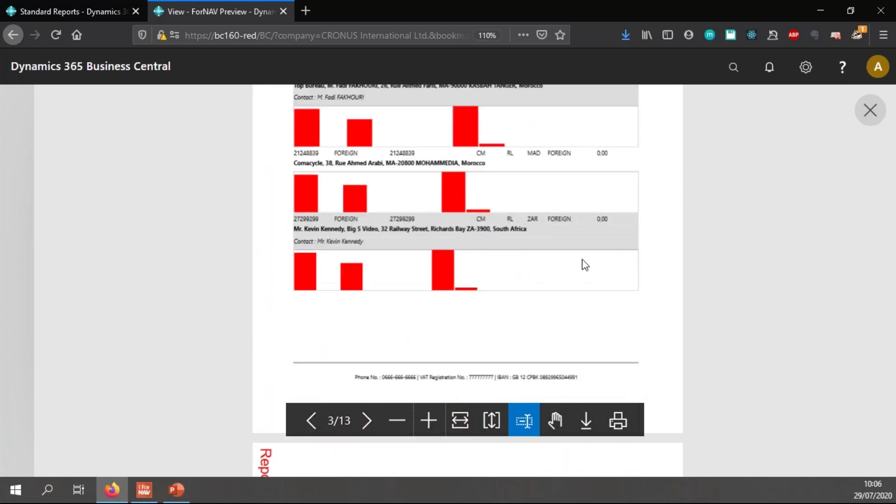
scroll(582, 257, down, 6)
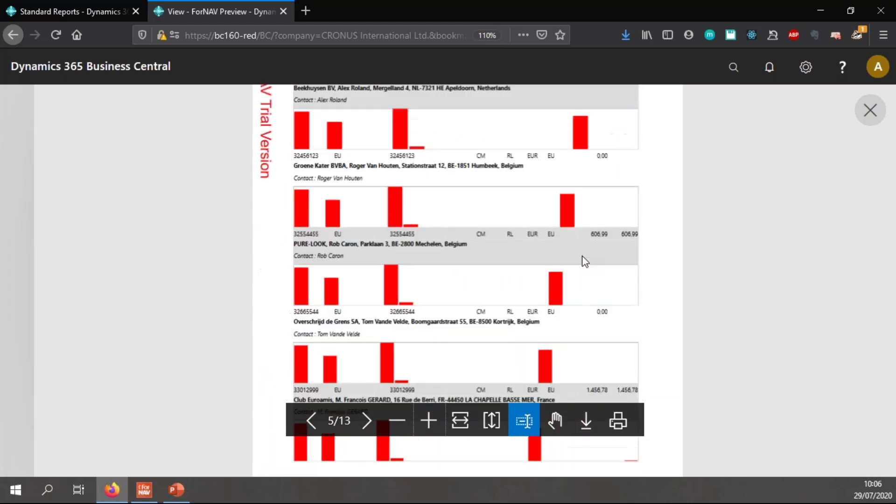
scroll(583, 260, down, 20)
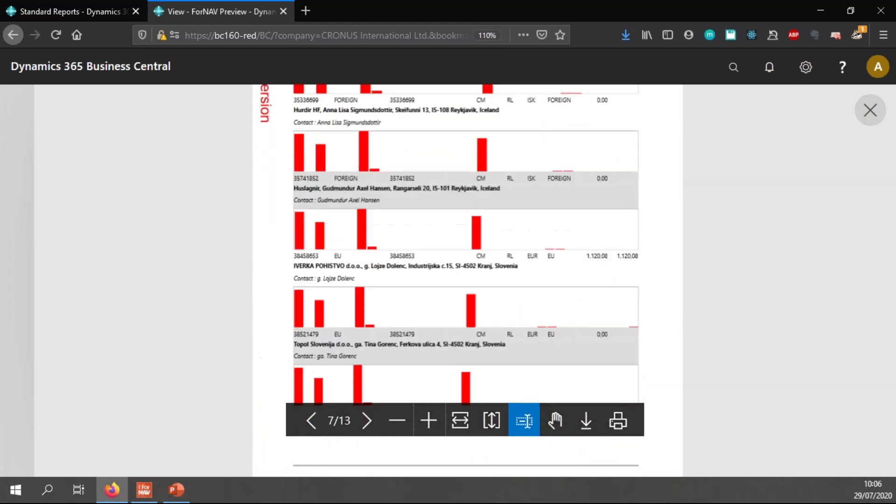
scroll(582, 256, down, 20)
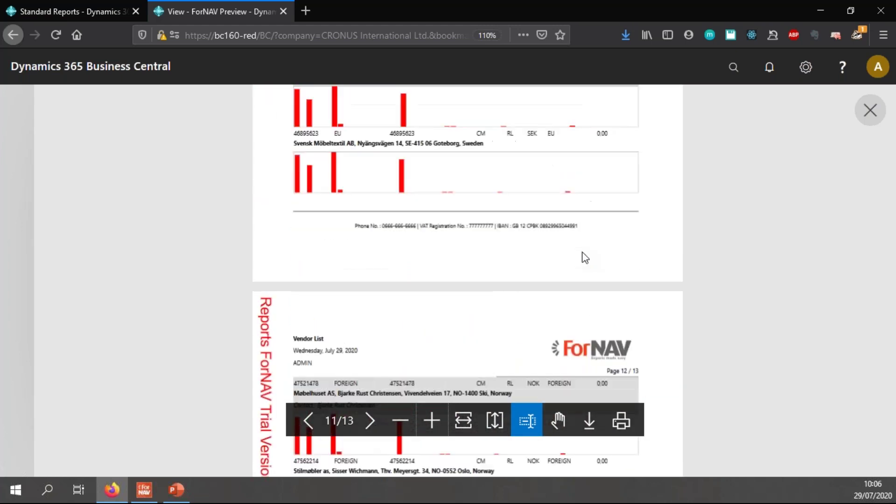
scroll(582, 255, down, 7)
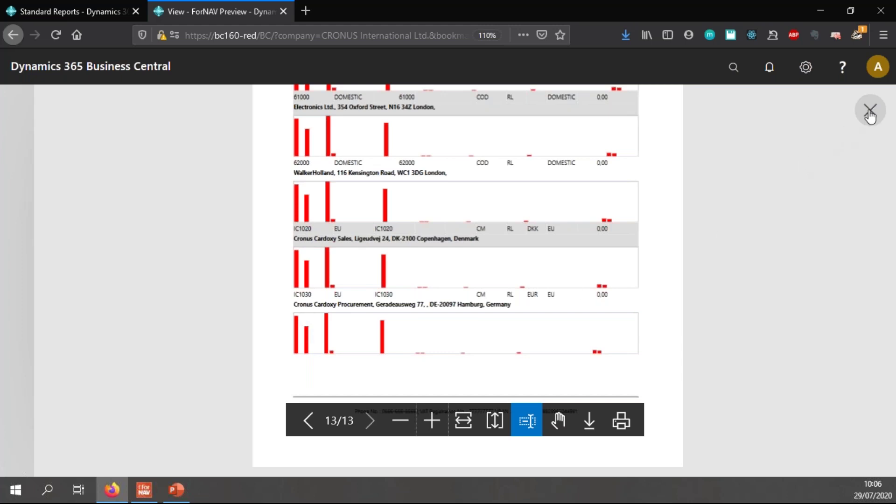
click(870, 112)
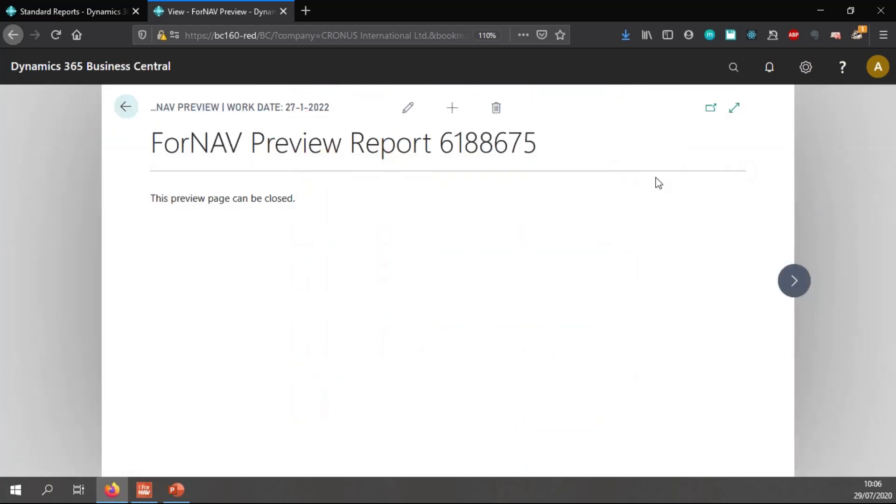
Add a footer section to List, move it above MasterFooter, and name it Chart.
key(ctrl+w)
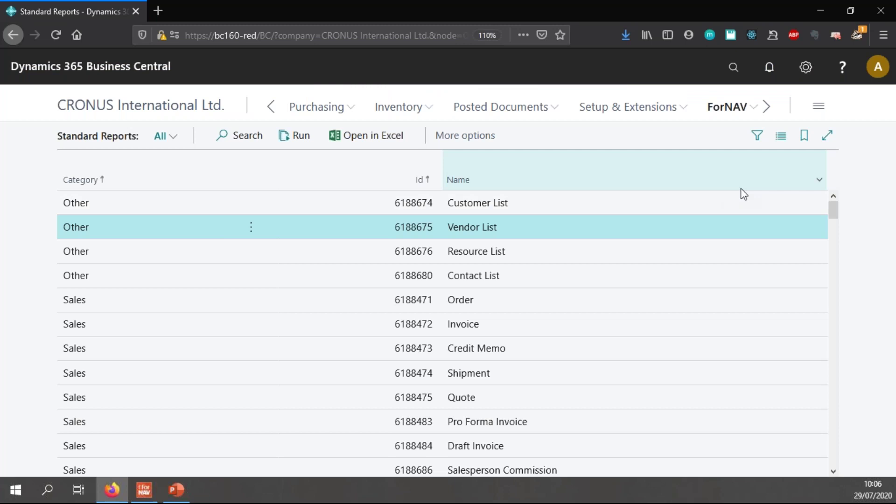
key(alt+Tab)
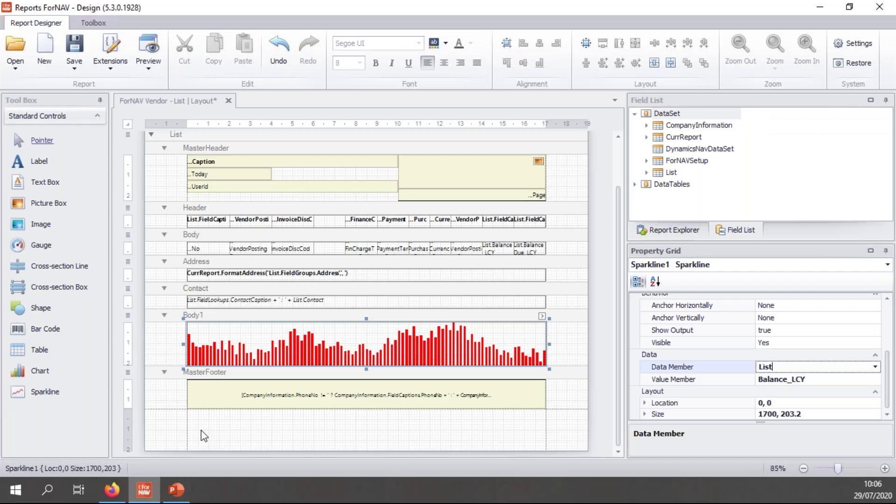
right_click(378, 136)
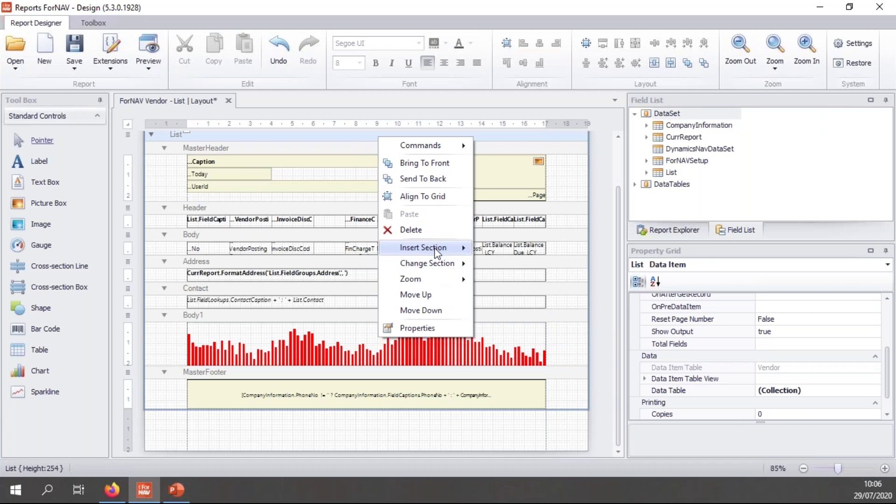
mouse_move(436, 250)
click(506, 296)
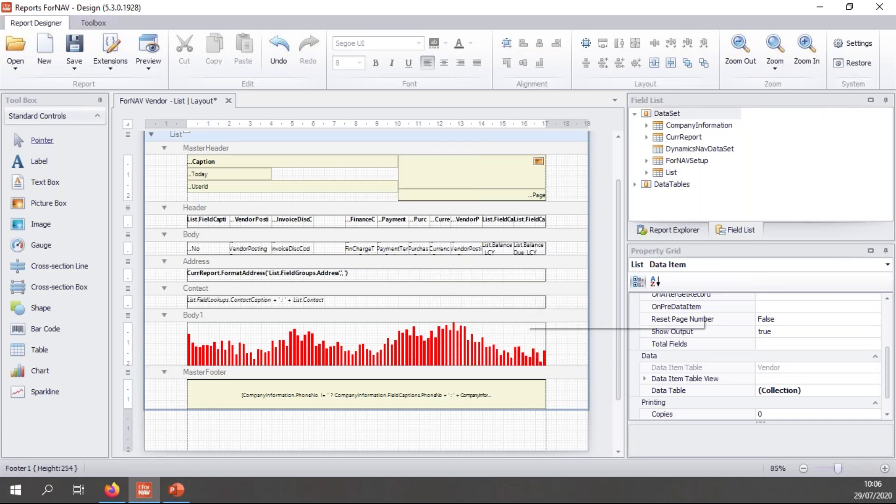
right_click(469, 415)
click(526, 373)
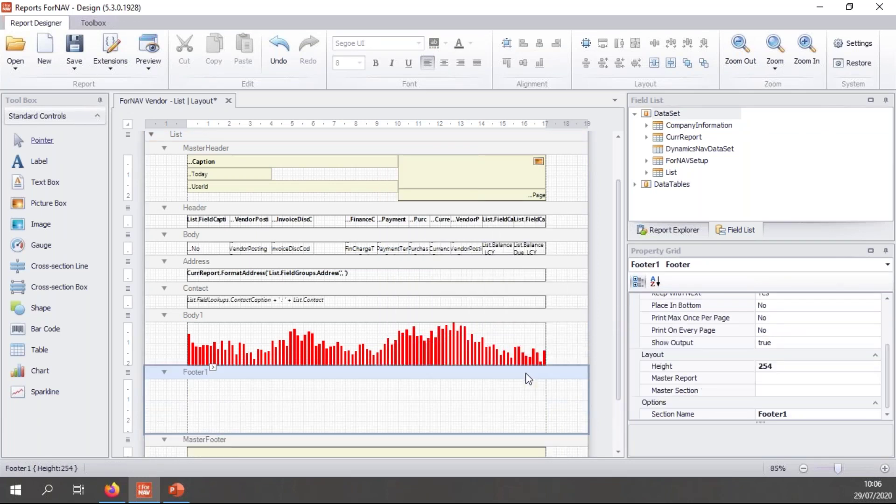
click(804, 414)
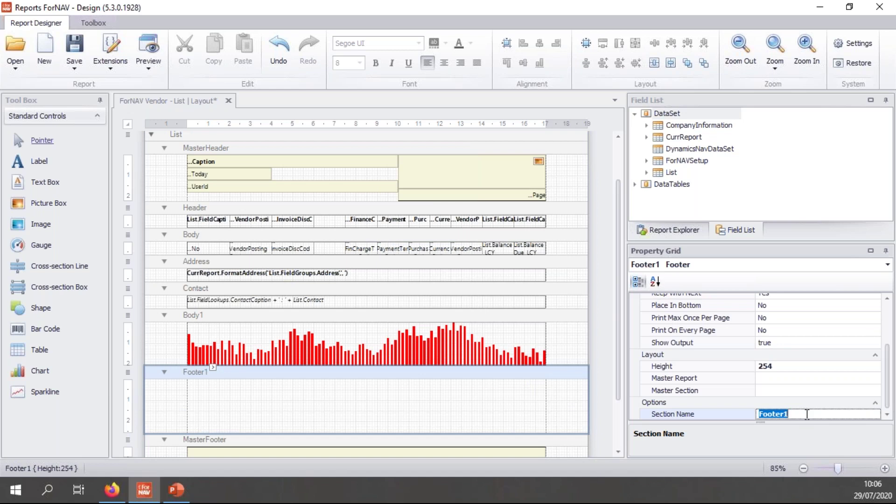
text(Chart)
key(Return)
Move the sparkline into Chart, delete the empty Body1 section, and preview the report.
drag(415, 351, 419, 407)
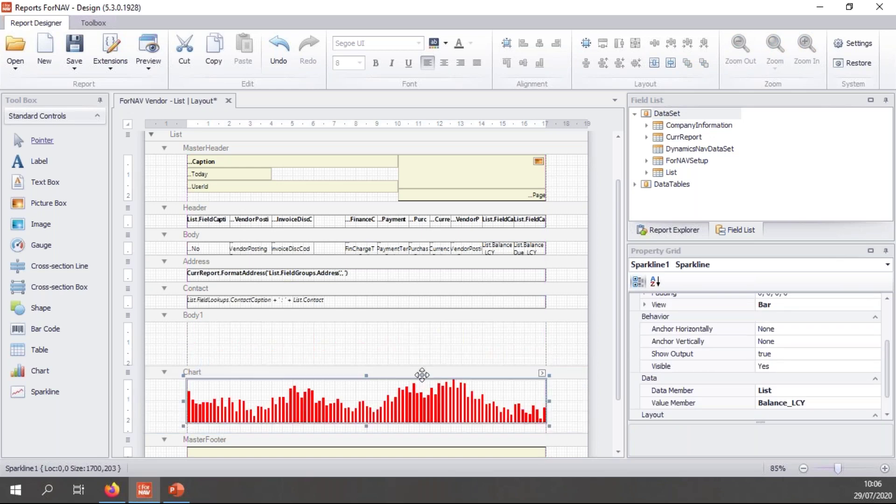
right_click(433, 317)
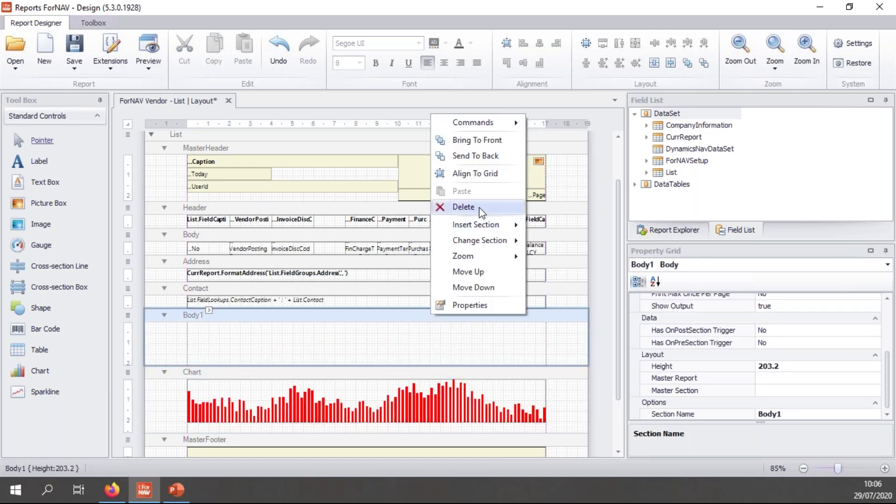
click(462, 206)
click(149, 49)
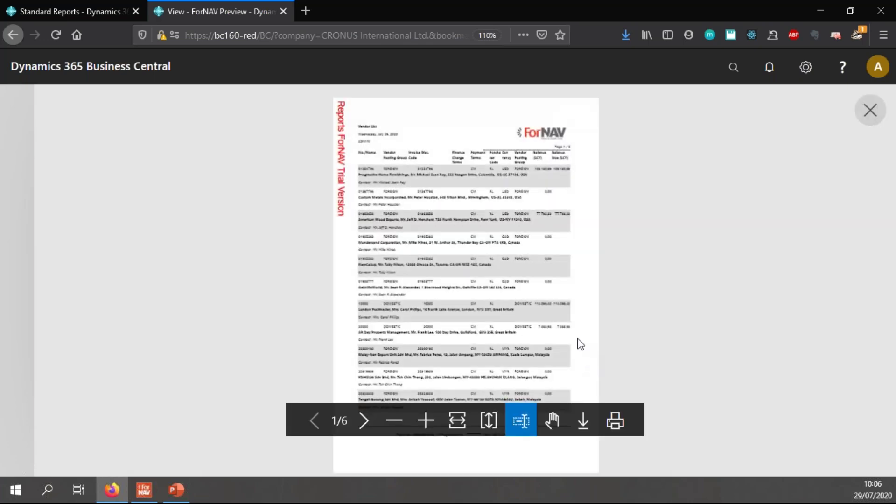
Zoom in on the single vendor bar chart at the end of page 6, then close the preview.
scroll(580, 344, down, 20)
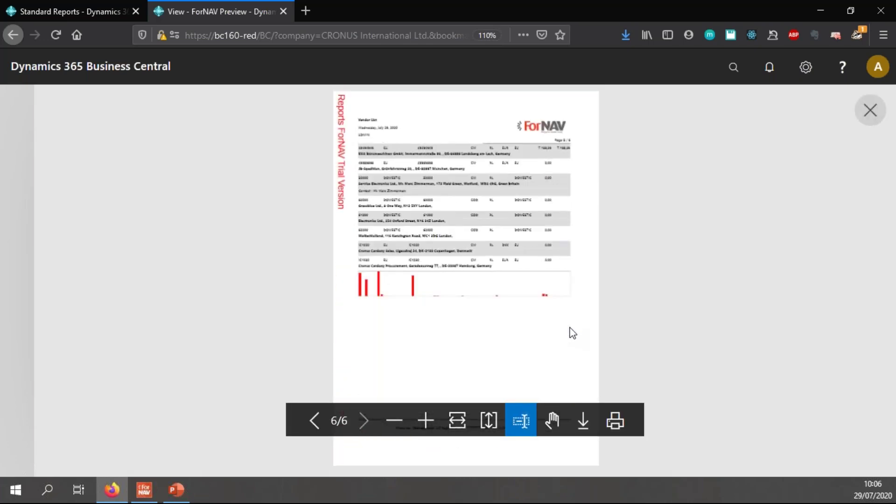
click(426, 421)
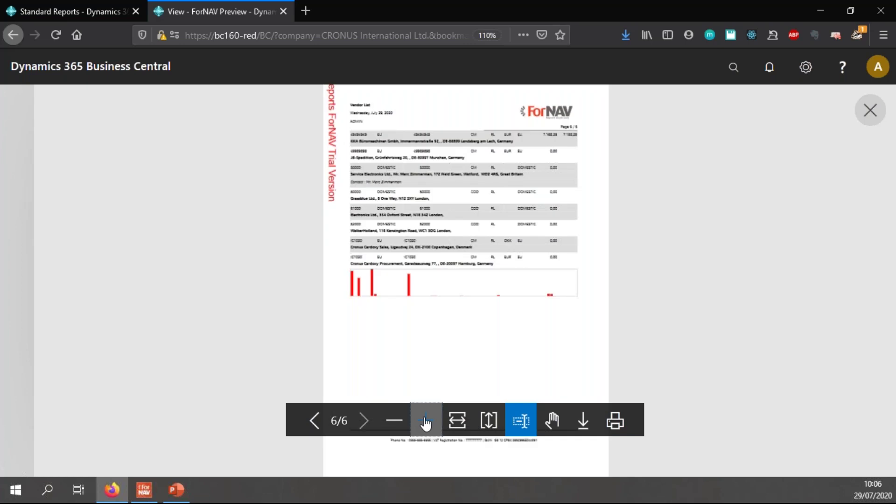
click(425, 421)
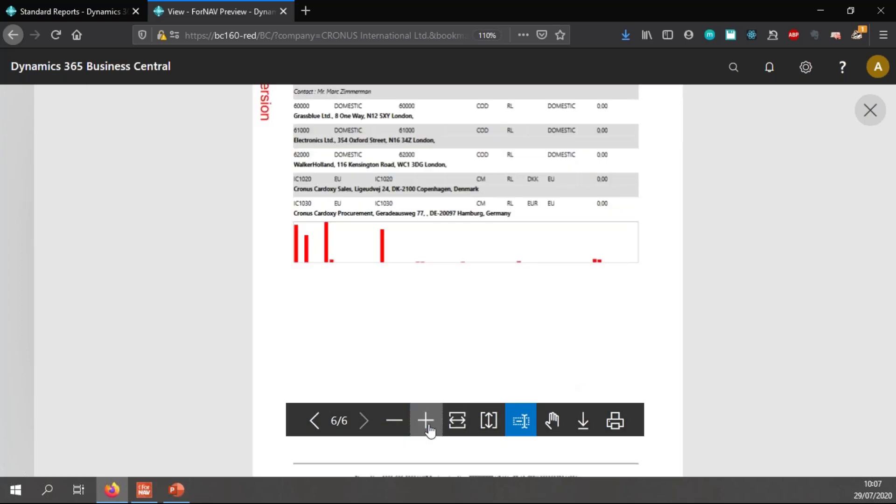
click(425, 421)
scroll(544, 326, up, 3)
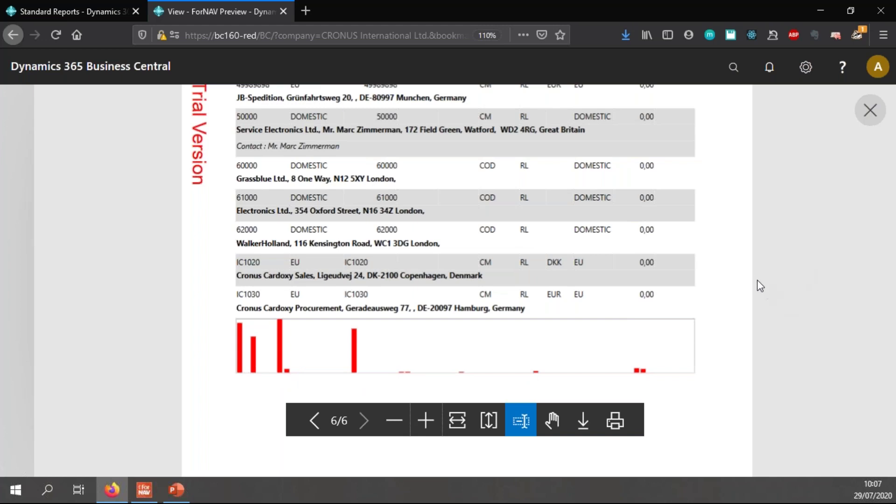
key(ctrl+w)
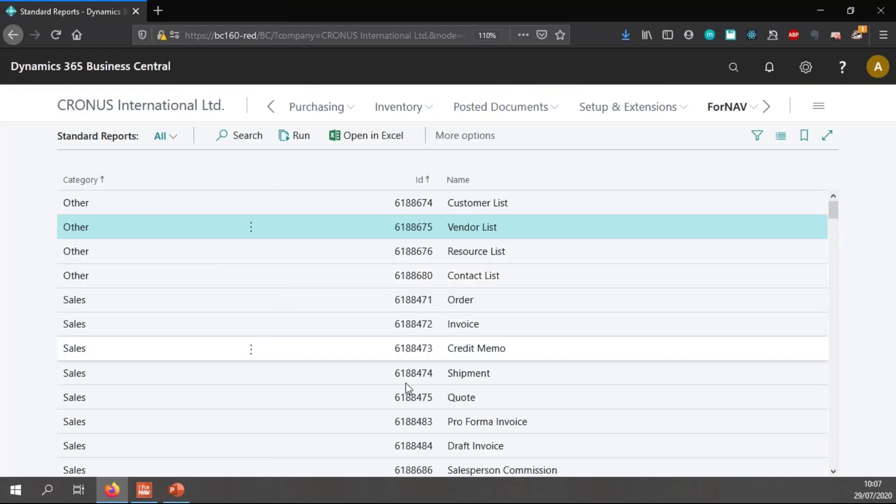
Select the Chart section's sparkline and set its View property to Line.
click(144, 490)
click(503, 328)
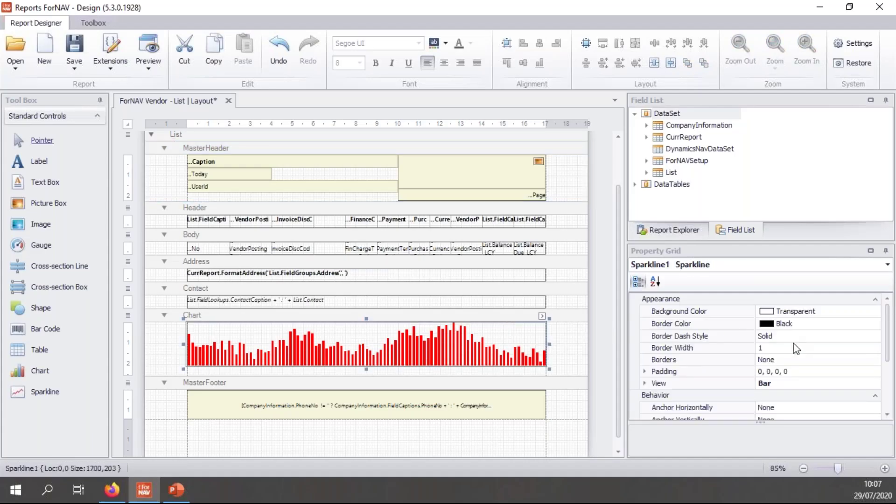
click(783, 373)
click(822, 381)
click(876, 383)
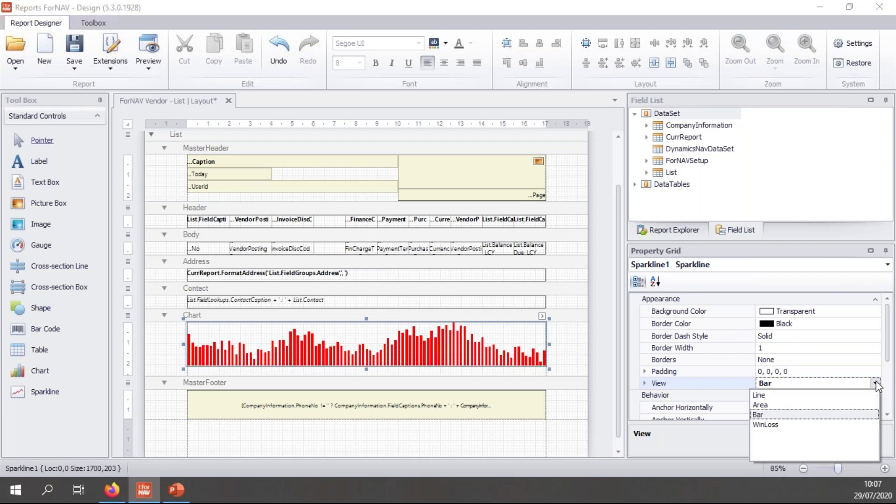
click(763, 397)
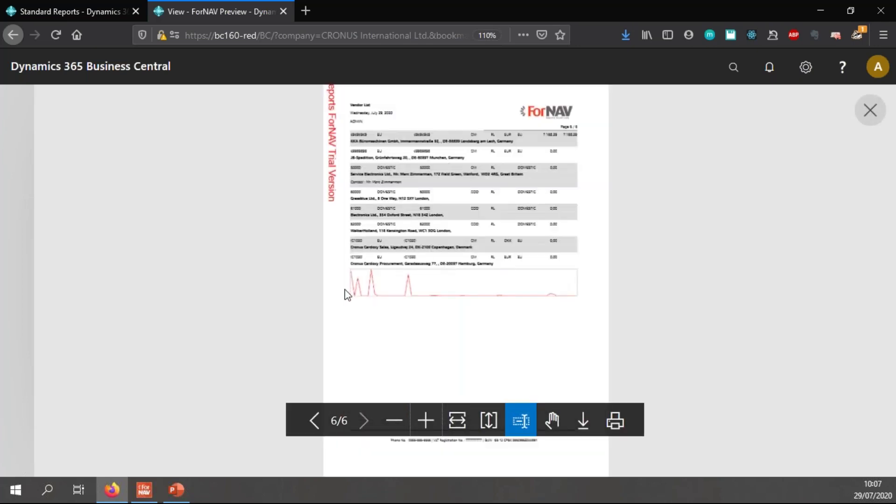
Zoom in on page 6 to inspect the line sparkline, then close the preview.
click(426, 421)
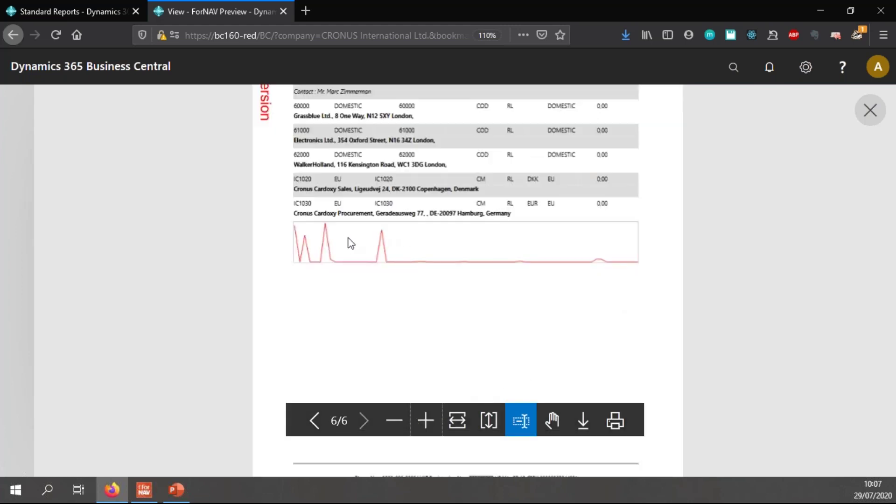
key(ctrl+w)
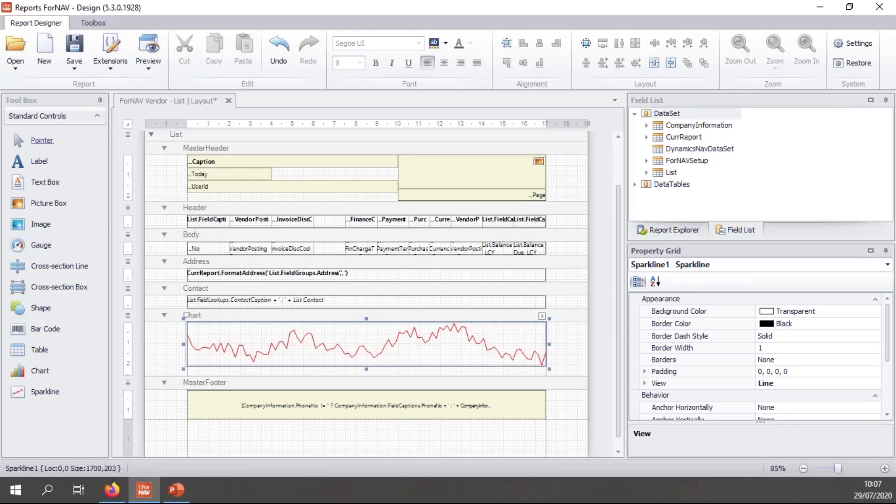
Delete the sparkline and drag the Chart band taller.
click(373, 352)
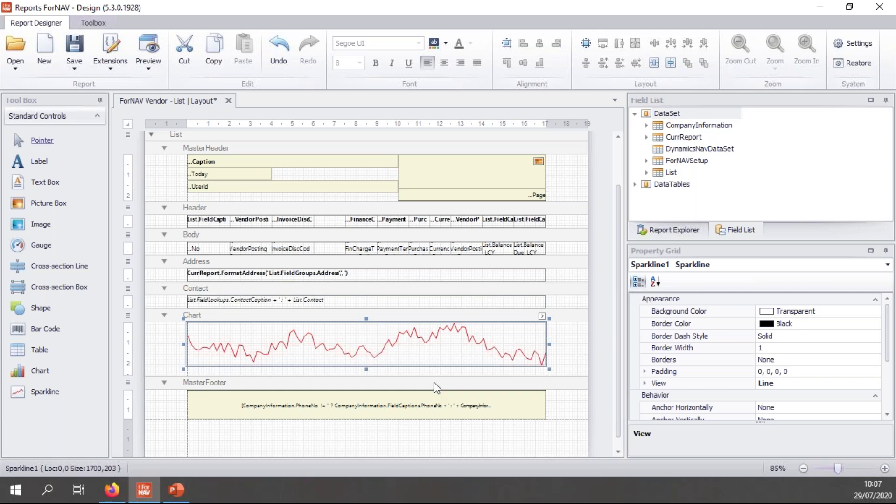
key(Delete)
drag(425, 374, 425, 447)
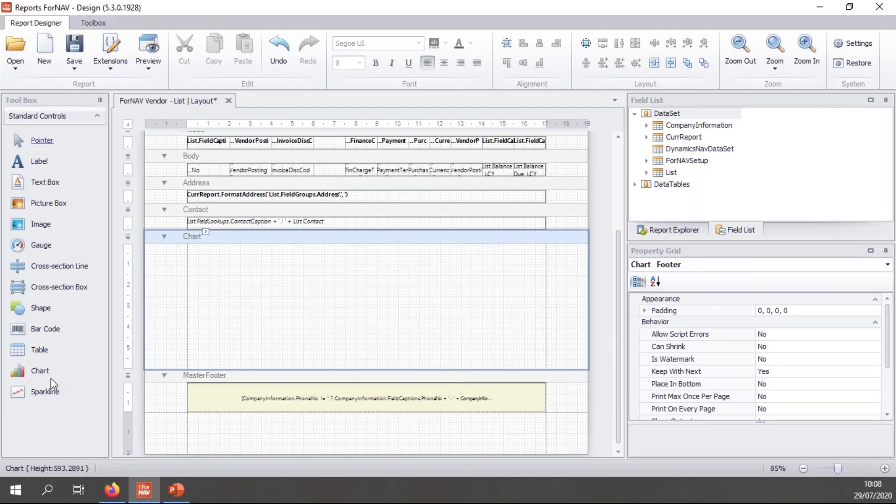
Place a new chart in the Chart section and finish the Chart Wizard with default settings.
drag(36, 373, 267, 296)
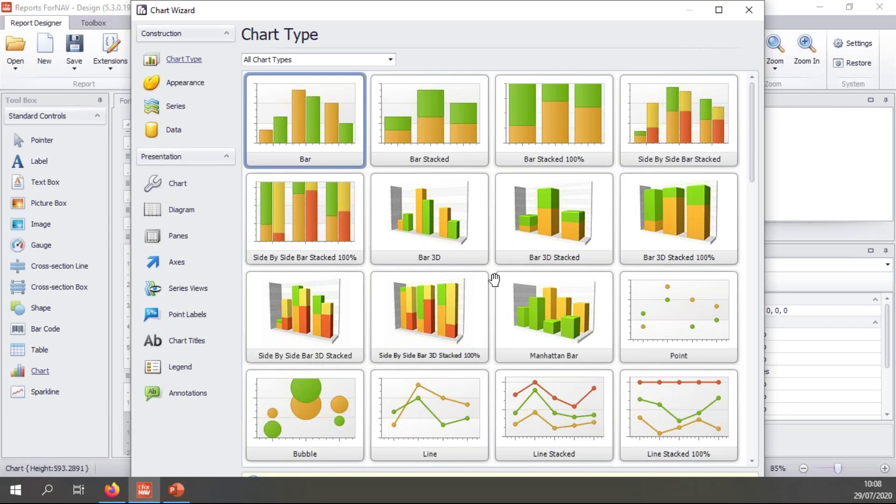
drag(754, 140, 757, 94)
drag(758, 20, 750, 82)
drag(644, 88, 647, 33)
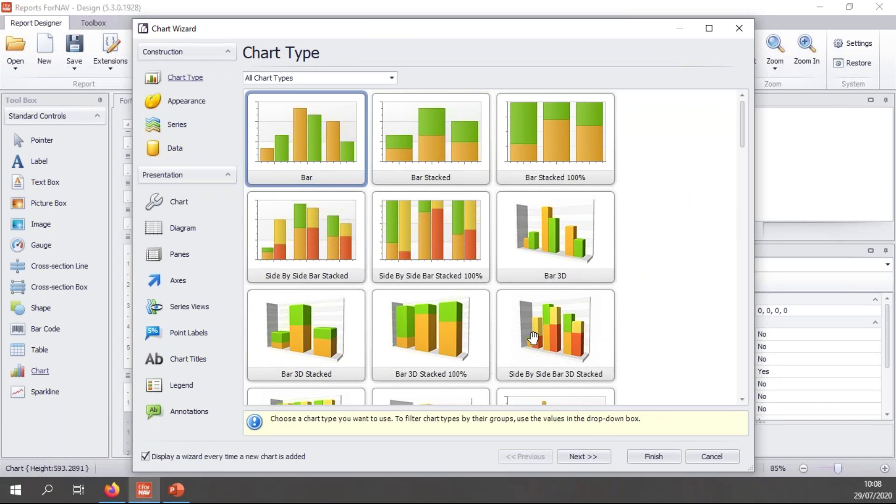
click(653, 456)
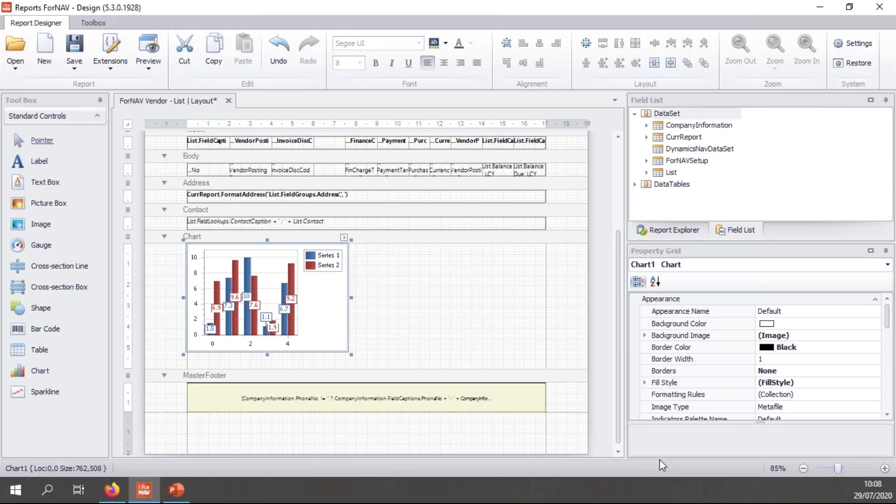
Widen Chart1 to full section width, set Data Member to List and Series Data Member to DataTables.No.
drag(351, 297, 545, 310)
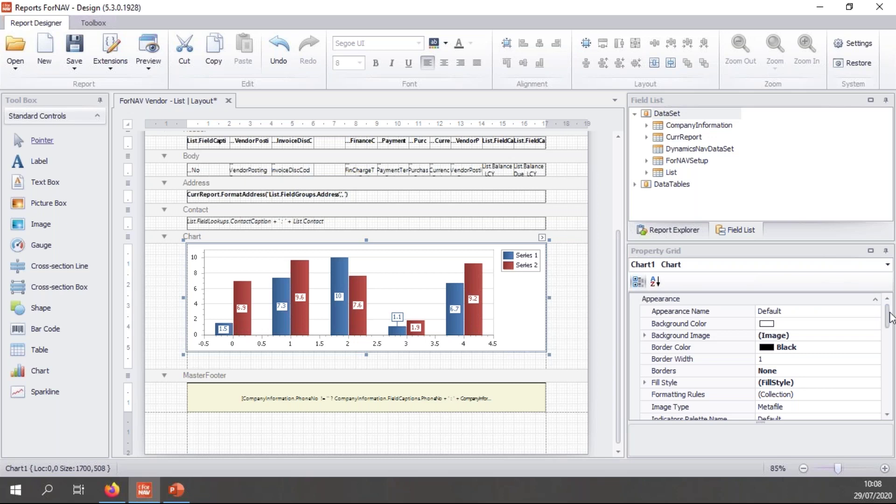
drag(889, 317, 889, 361)
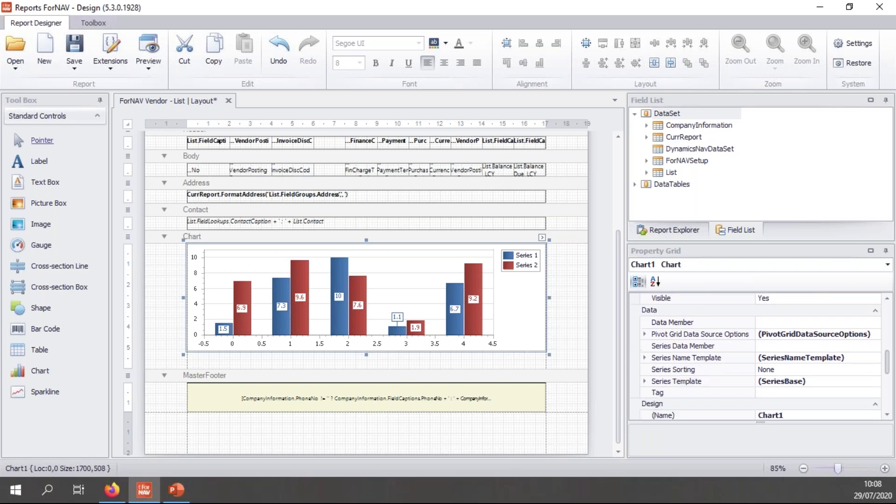
click(830, 322)
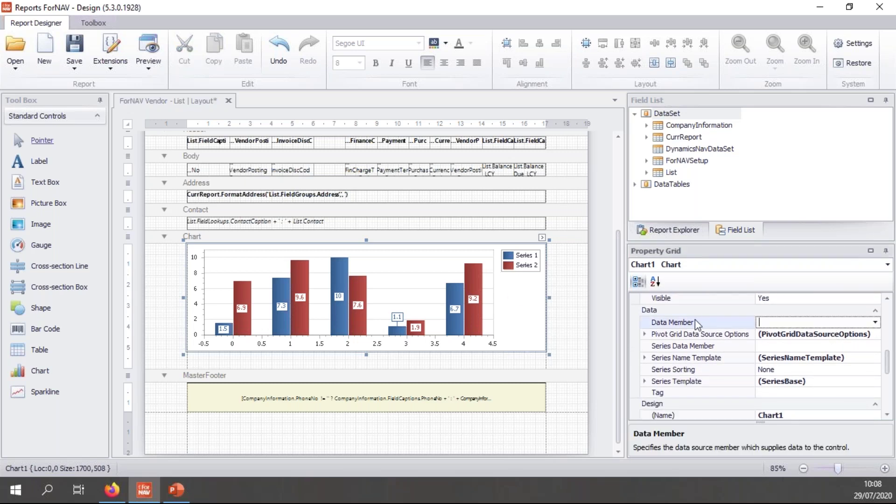
click(874, 323)
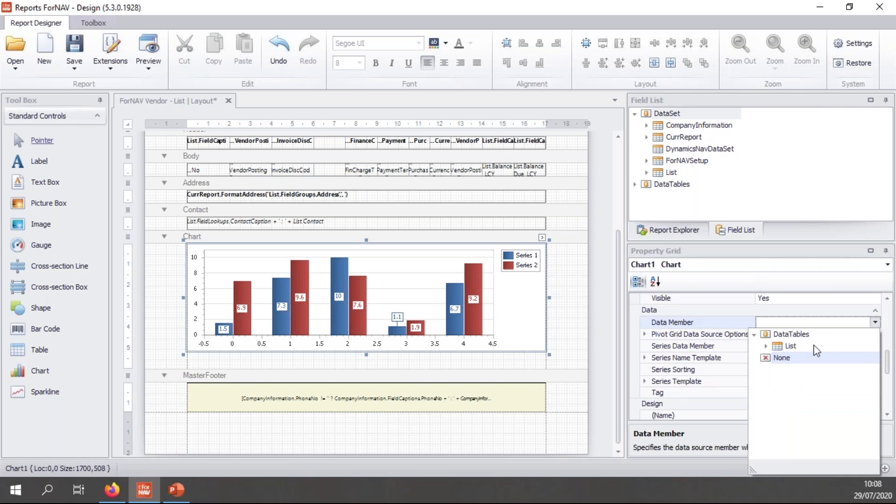
click(790, 346)
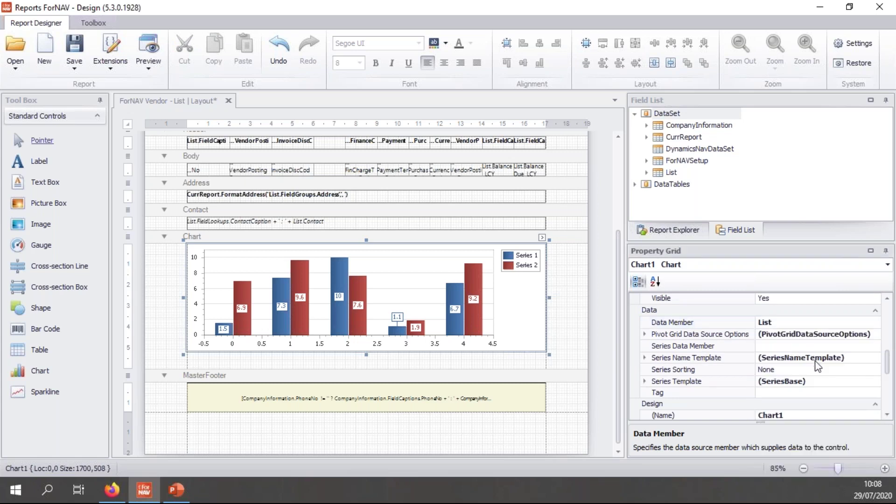
click(812, 346)
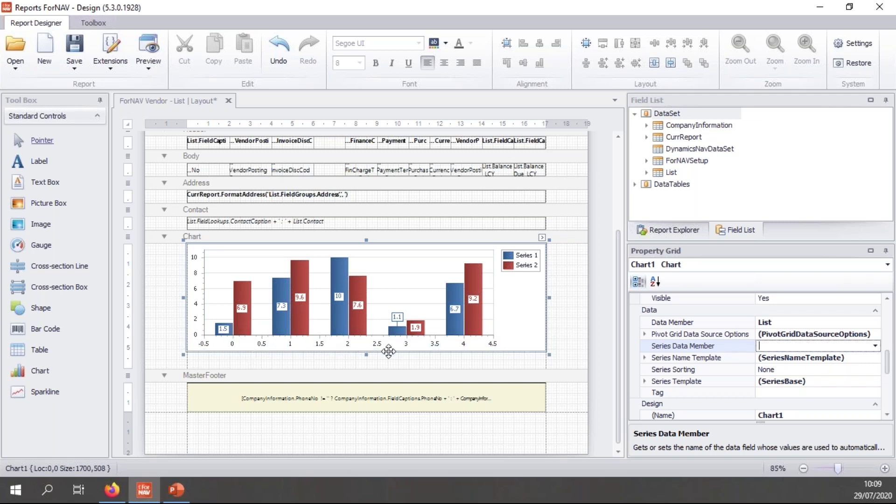
click(875, 346)
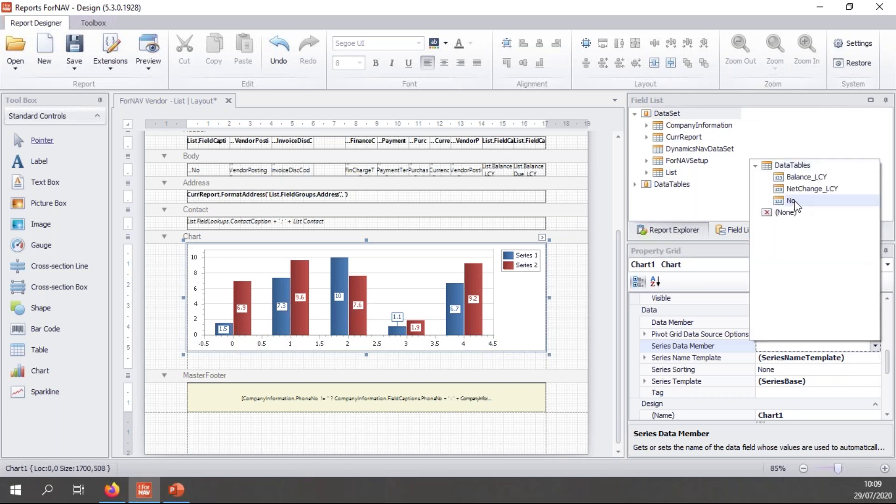
click(794, 201)
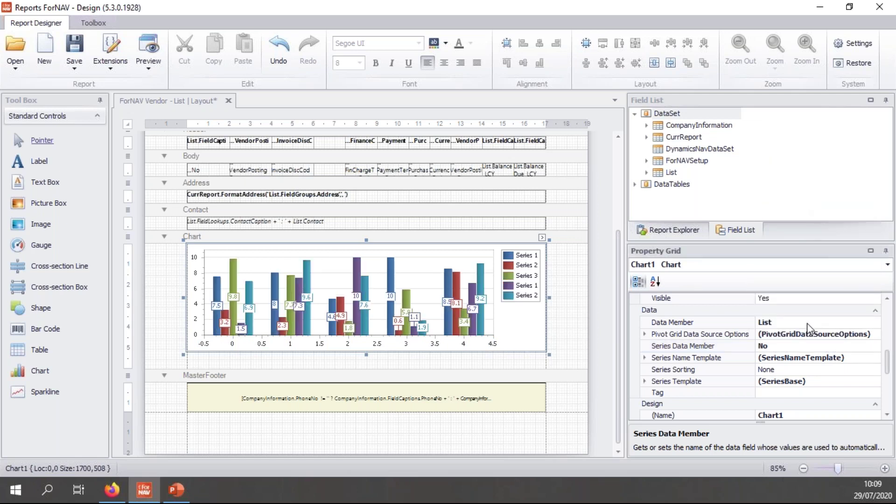
click(806, 371)
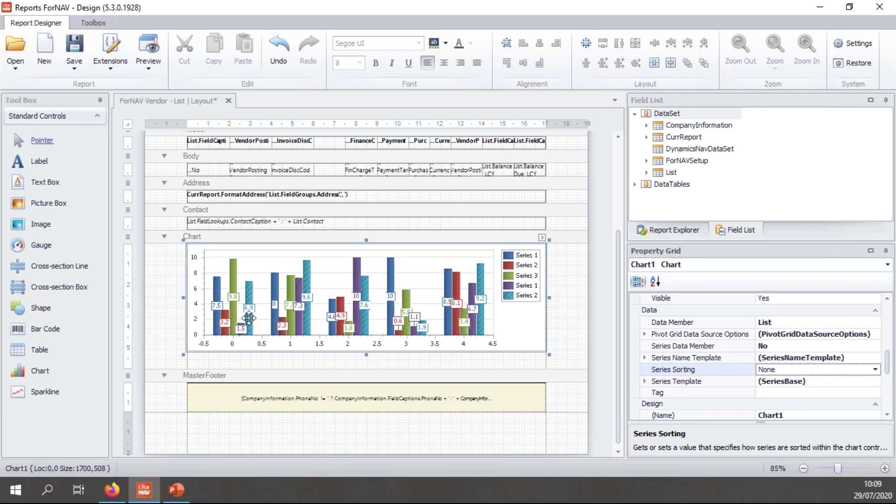
In the chart's Series editor, make Series 1 plot Balance_LCY with legend text 'Balance'.
scroll(887, 362, down, 3)
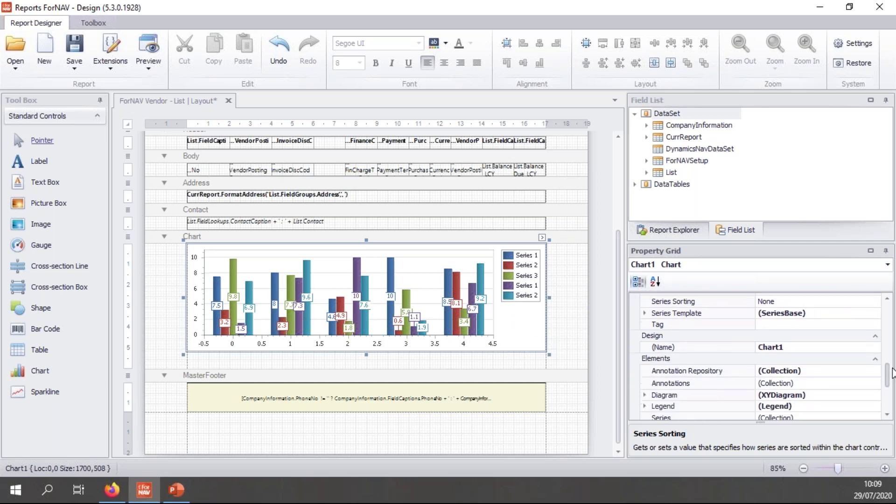
scroll(756, 357, down, 1)
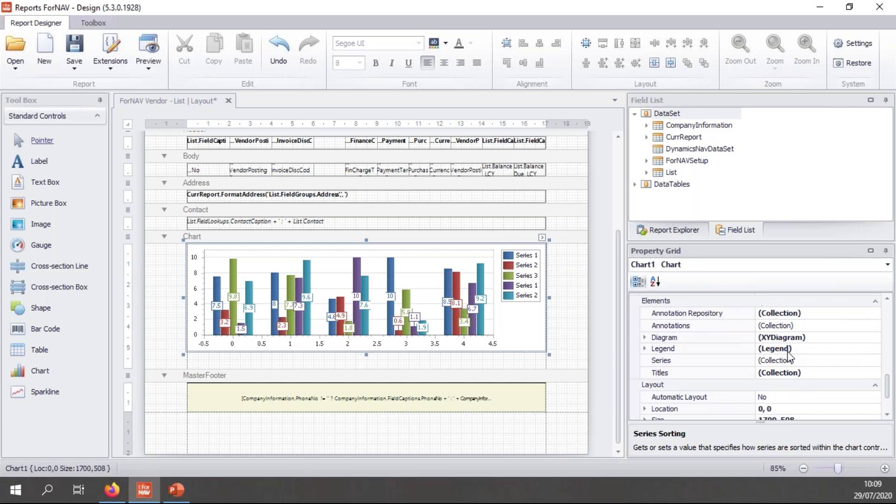
click(817, 364)
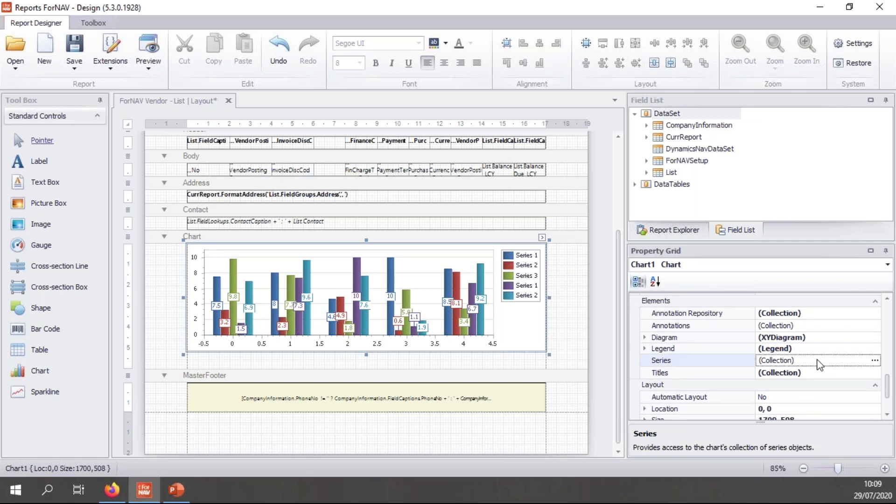
click(874, 361)
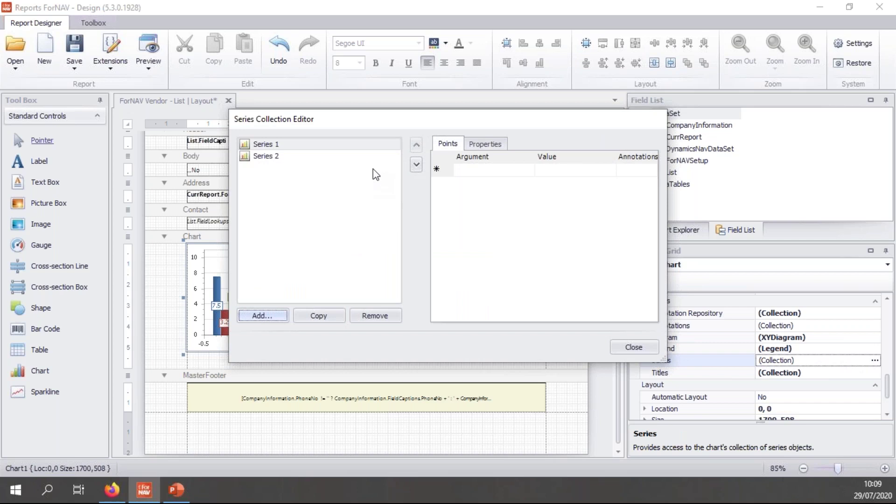
click(283, 149)
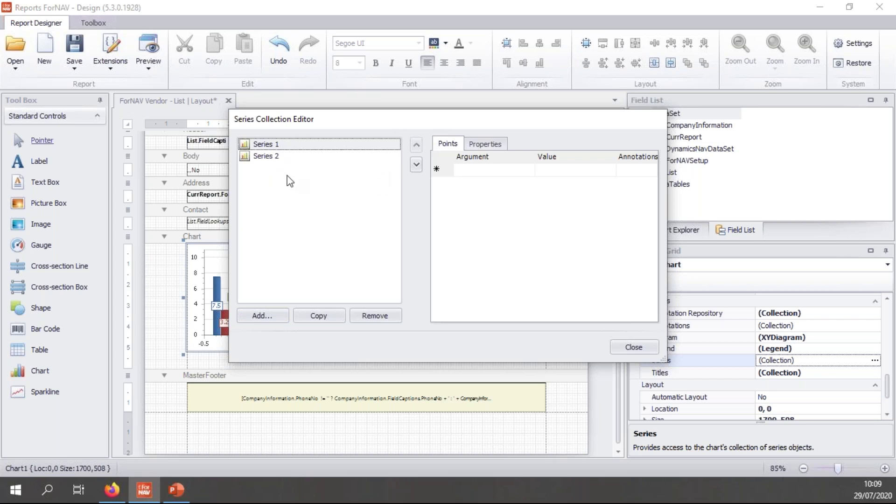
click(481, 143)
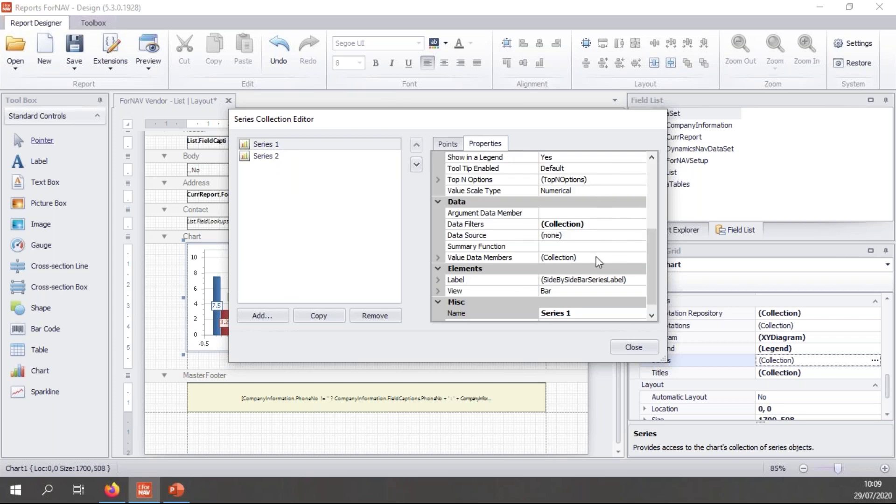
click(438, 258)
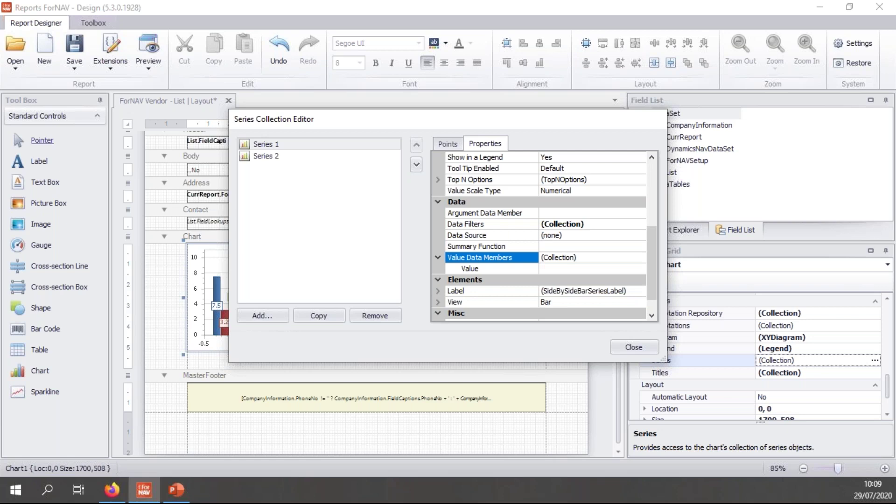
click(564, 269)
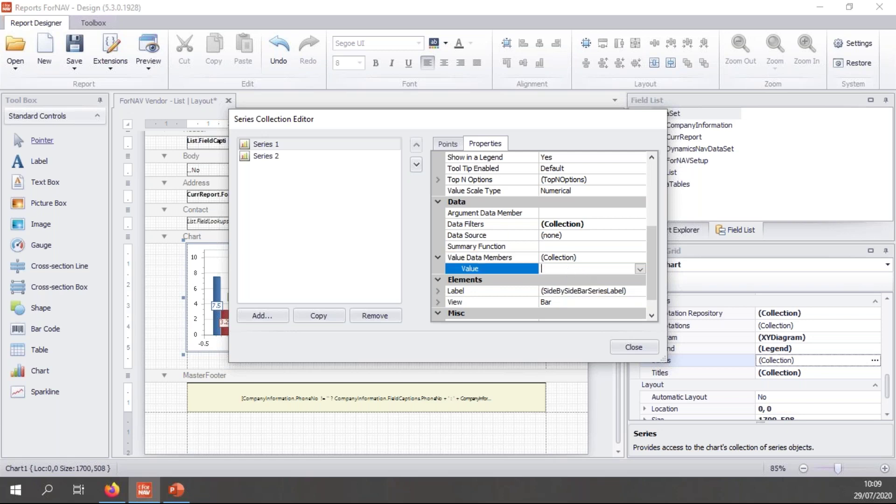
click(639, 270)
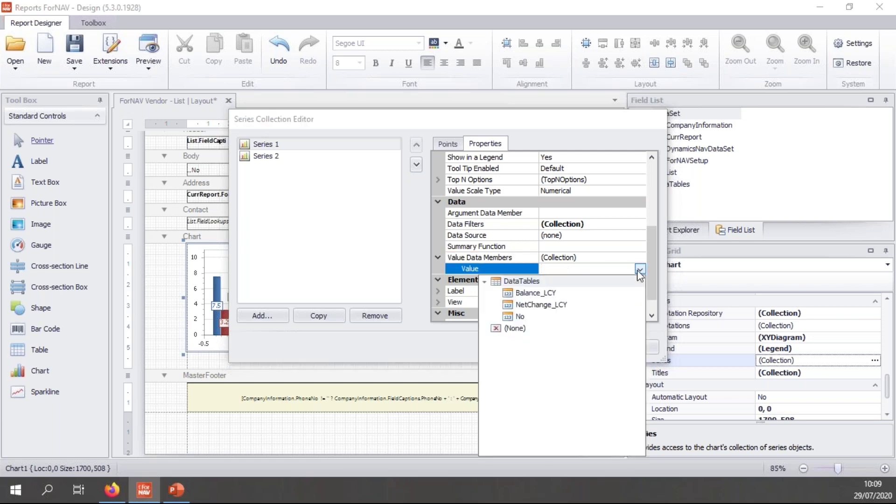
click(536, 294)
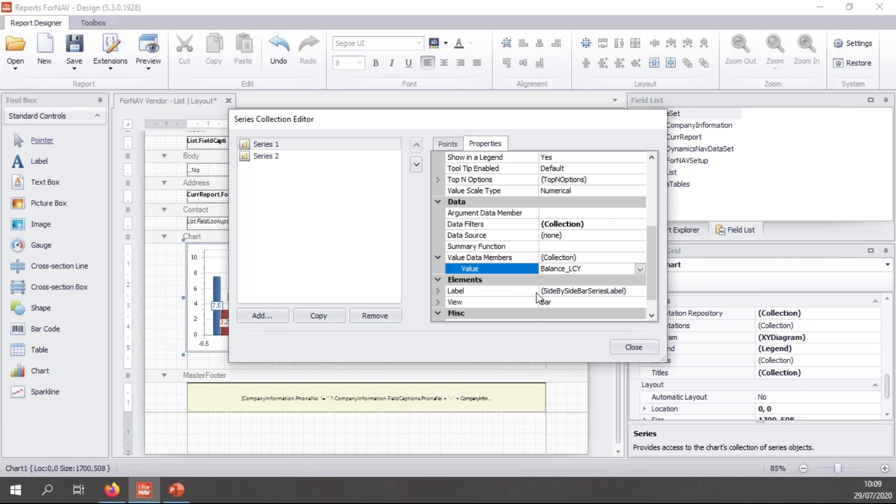
click(577, 250)
drag(648, 263, 652, 187)
click(577, 257)
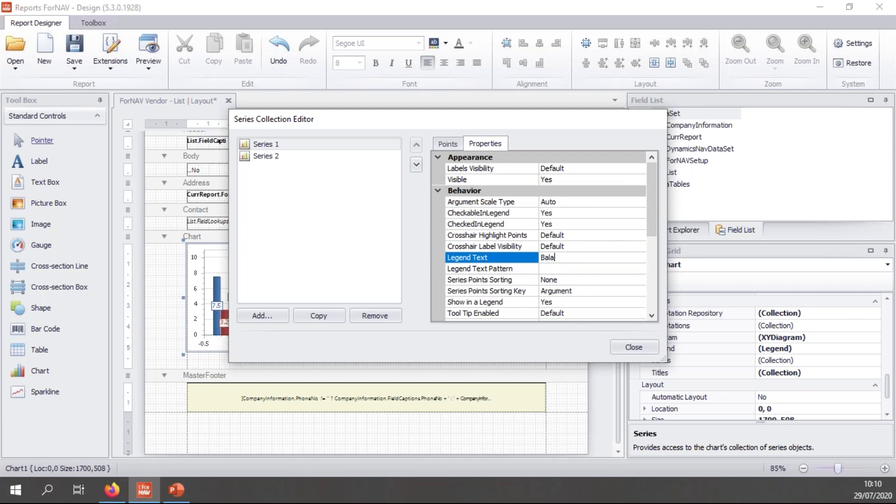
click(584, 246)
Make Series 2 plot NetChange_LCY with legend text 'Net Change', then close the editor.
click(276, 156)
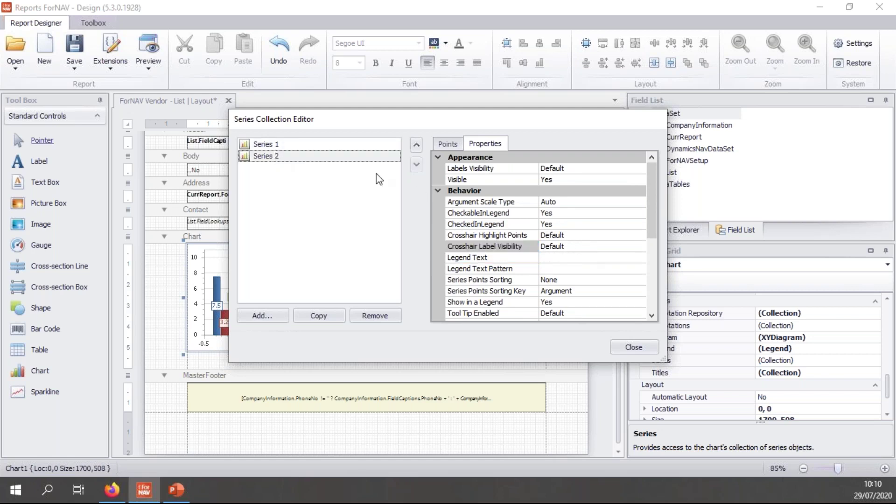
scroll(570, 249, down, 5)
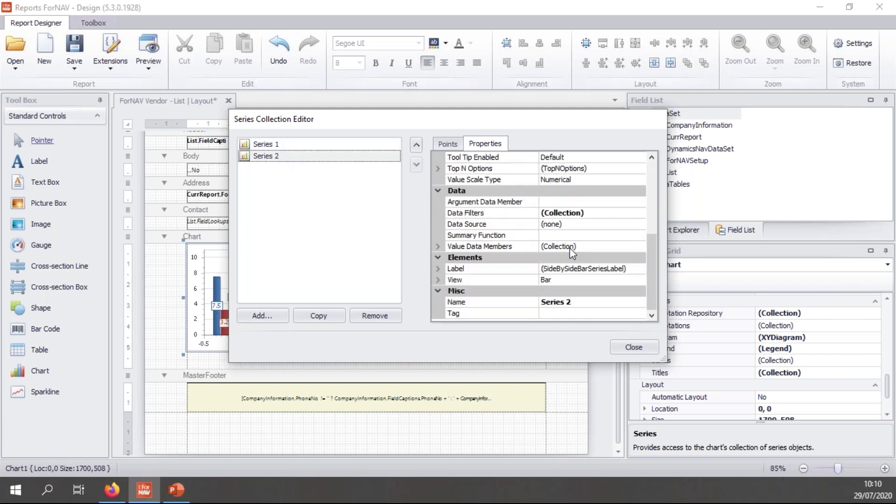
click(438, 246)
click(596, 257)
click(639, 258)
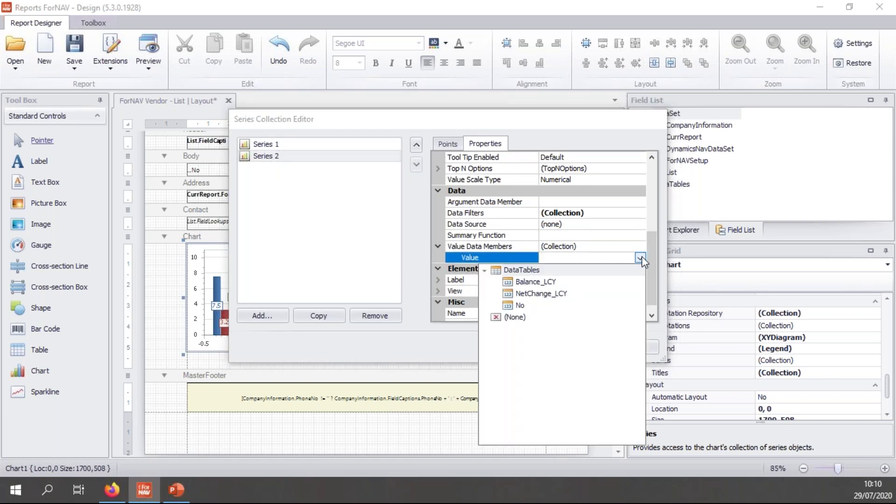
click(550, 293)
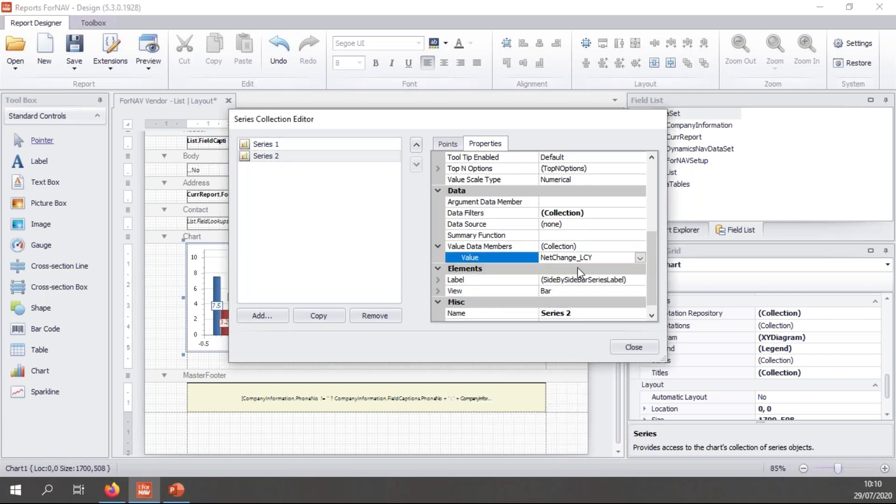
click(562, 257)
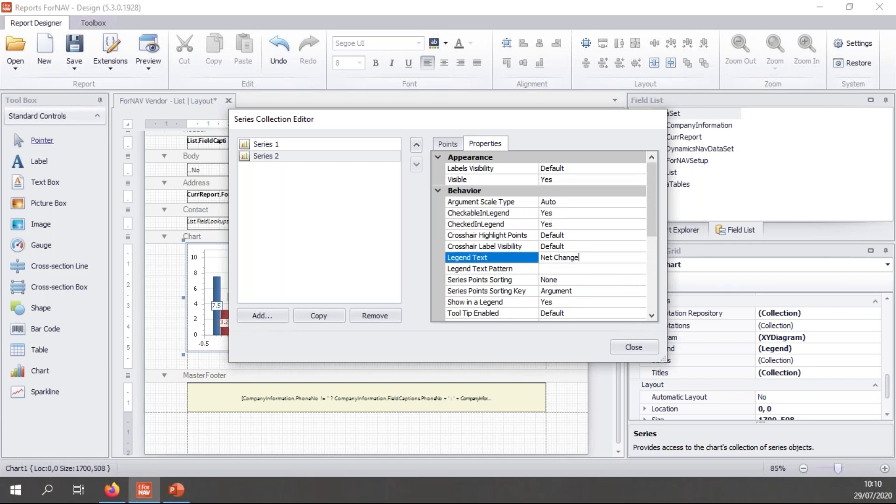
click(572, 270)
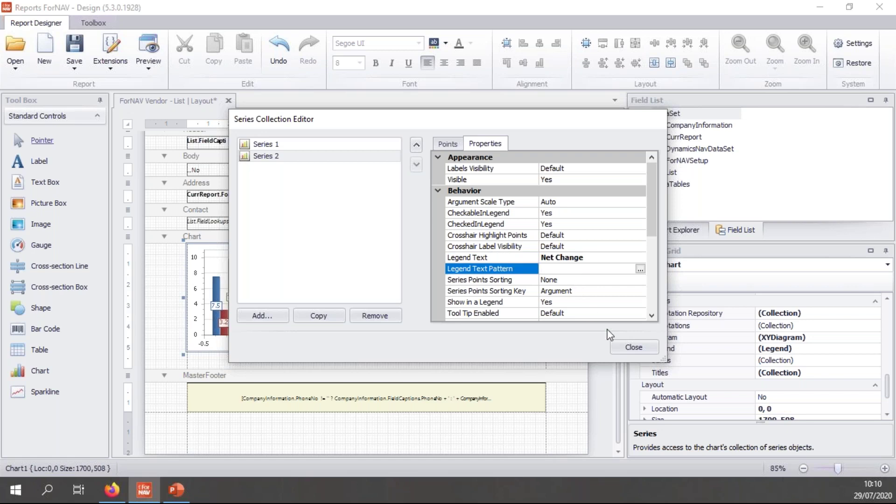
click(631, 348)
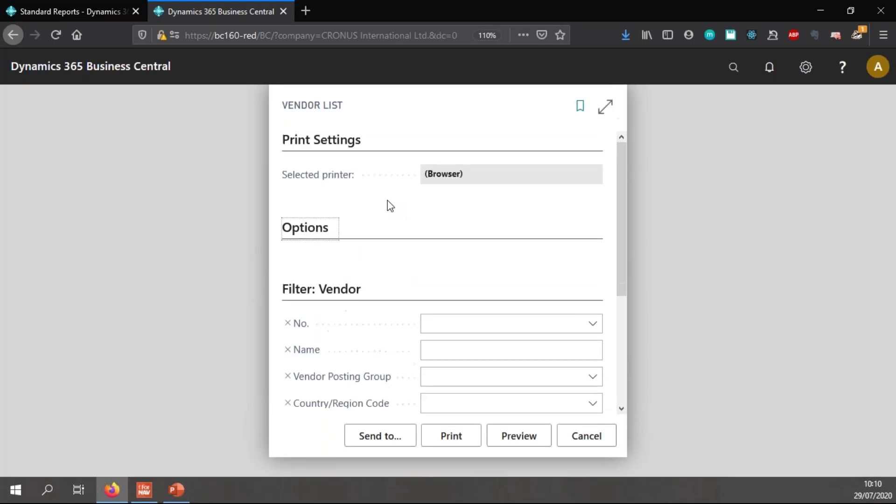
Preview the Vendor List report and zoom in four times on page 6's Balance/Net Change bar chart.
click(517, 435)
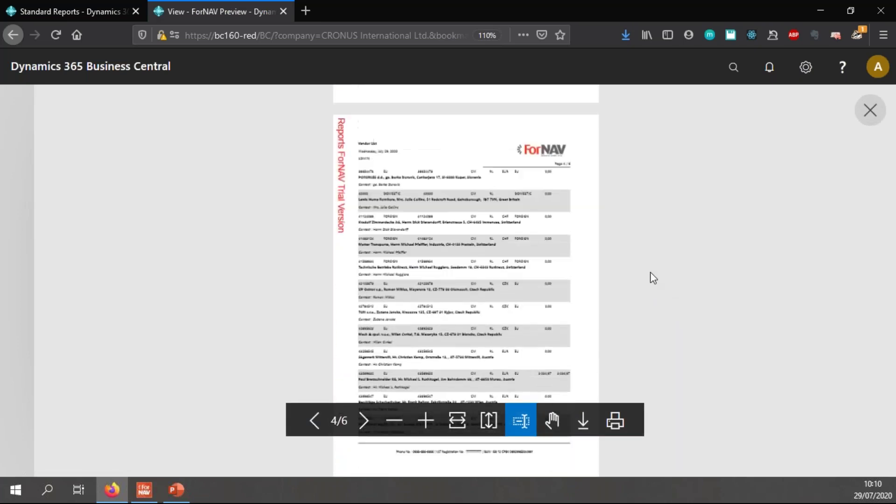
scroll(651, 275, down, 12)
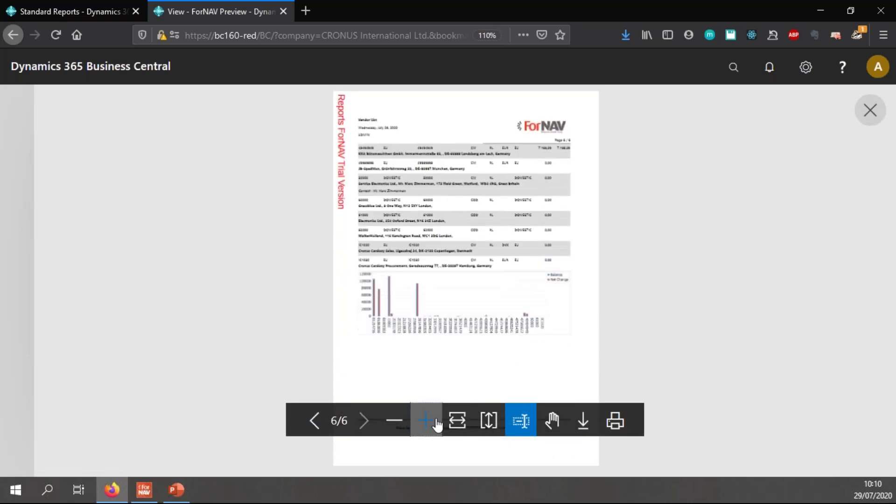
click(437, 424)
click(437, 424)
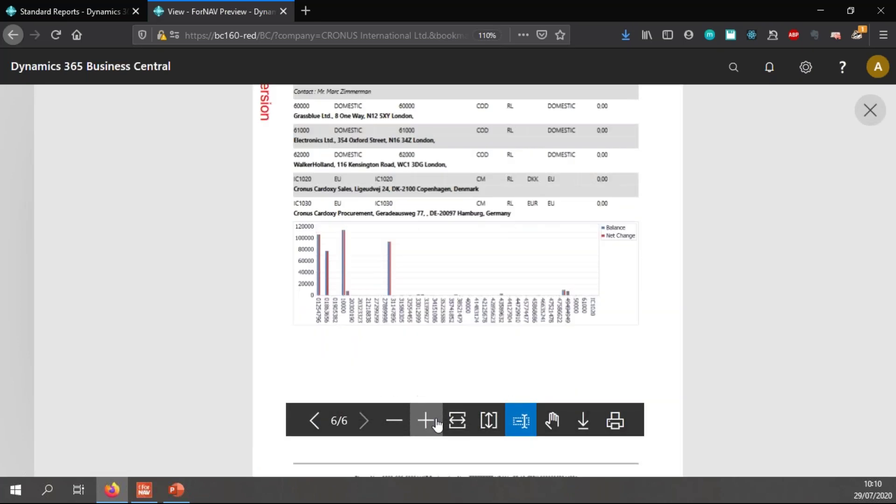
click(438, 424)
click(437, 424)
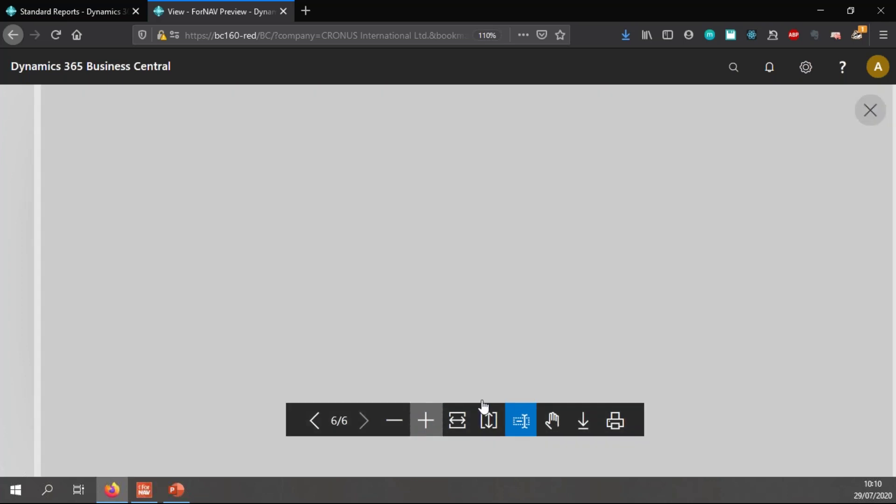